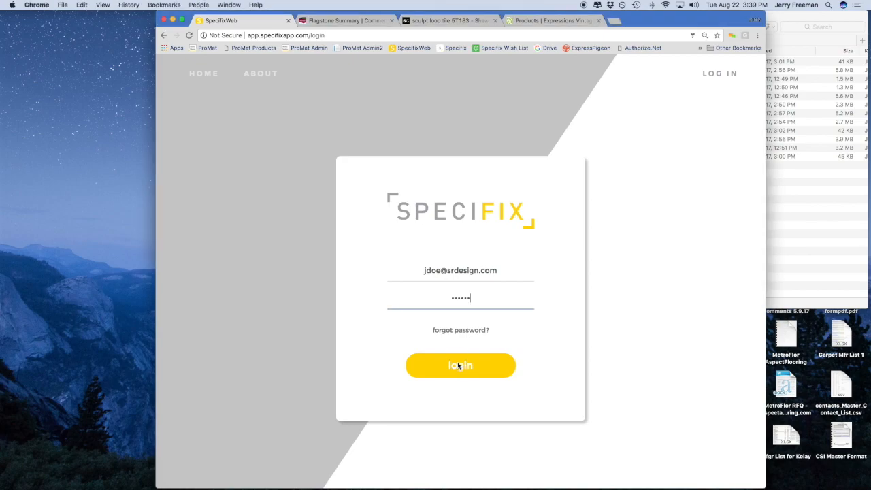
Log in to the SR Design Specifix account to reach the Dashboard summary
left_click(458, 366)
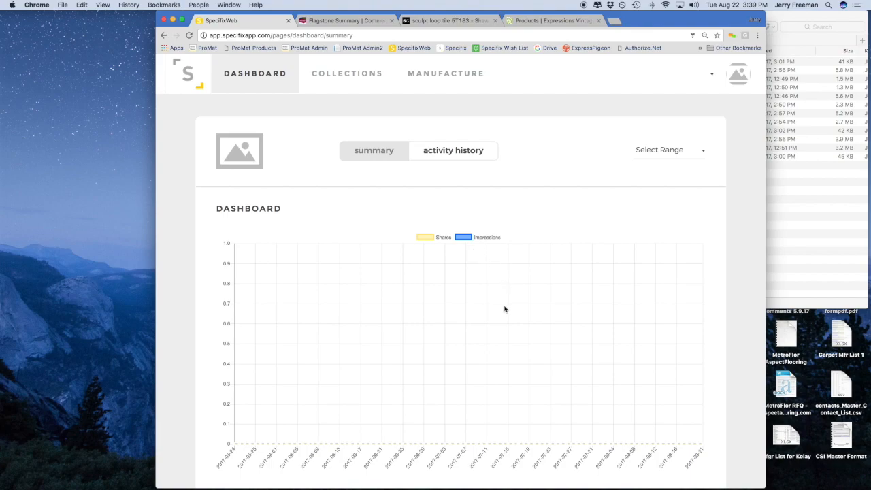
Open the manufacturer profile and upload the latest Desktop screenshot as the logo
left_click(434, 146)
left_click(347, 77)
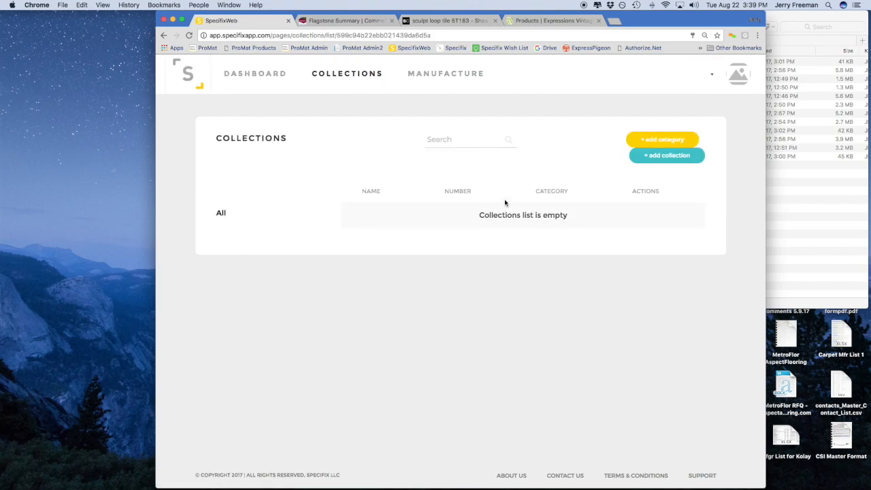
left_click(443, 79)
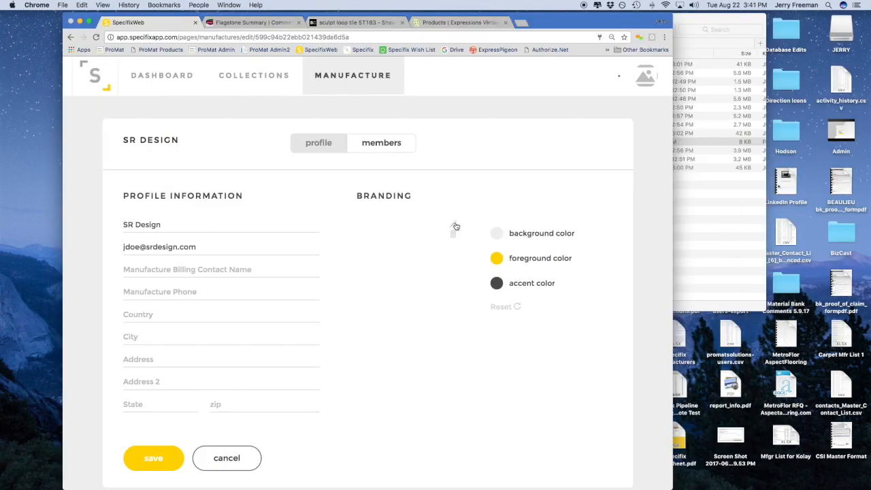
left_click(546, 222)
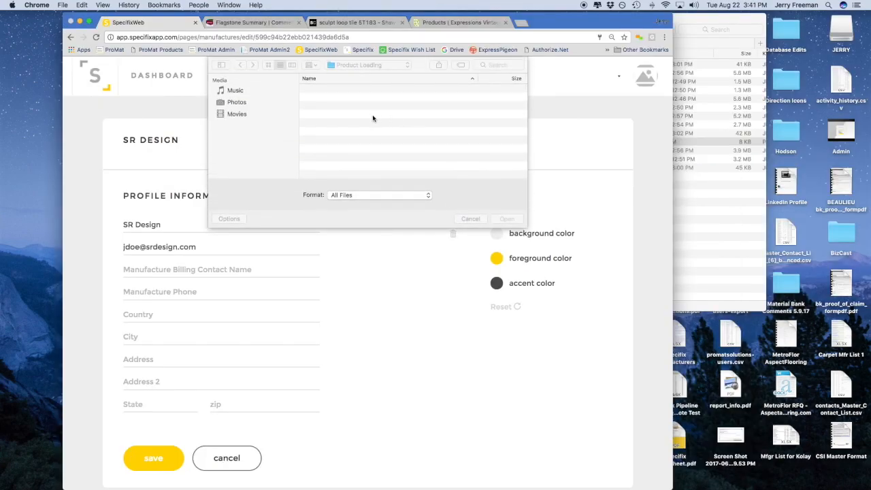
left_click(246, 136)
scroll(360, 142, "down", 5)
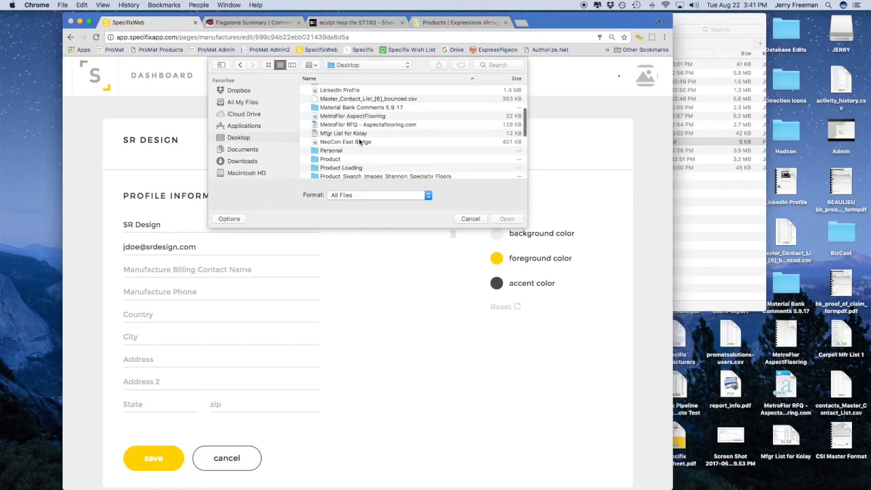
scroll(360, 142, "down", 10)
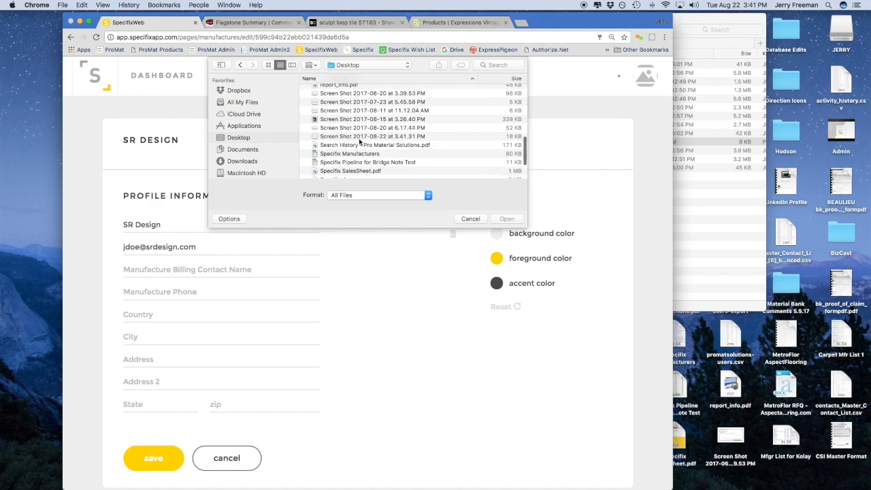
double_click(348, 137)
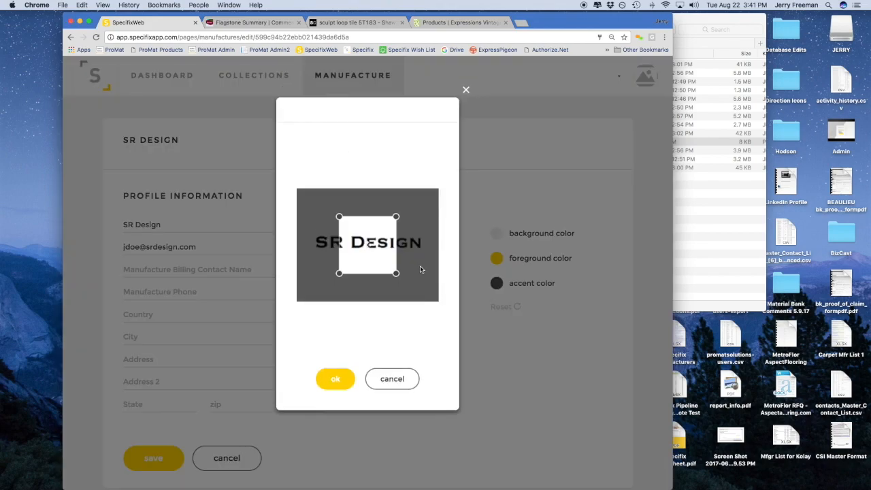
Adjust the crop area to cover the full SR Design wordmark
left_click_drag(398, 219, 447, 207)
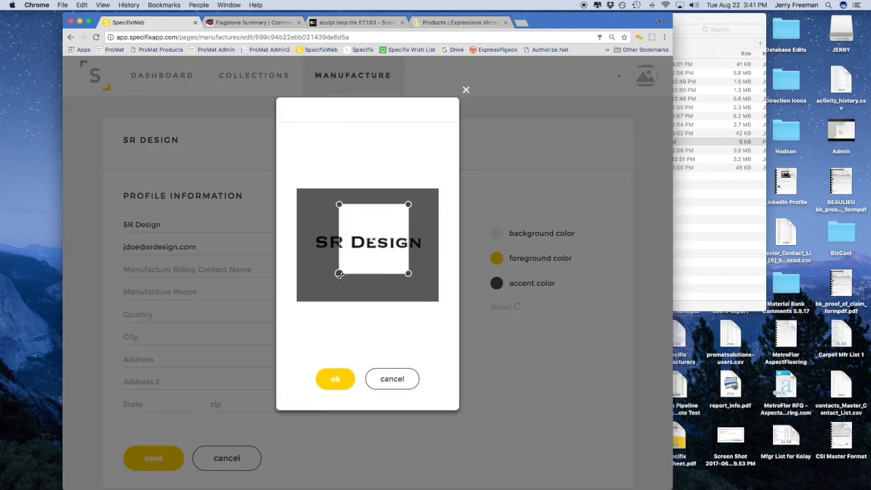
left_click_drag(339, 274, 276, 292)
left_click_drag(411, 289, 463, 329)
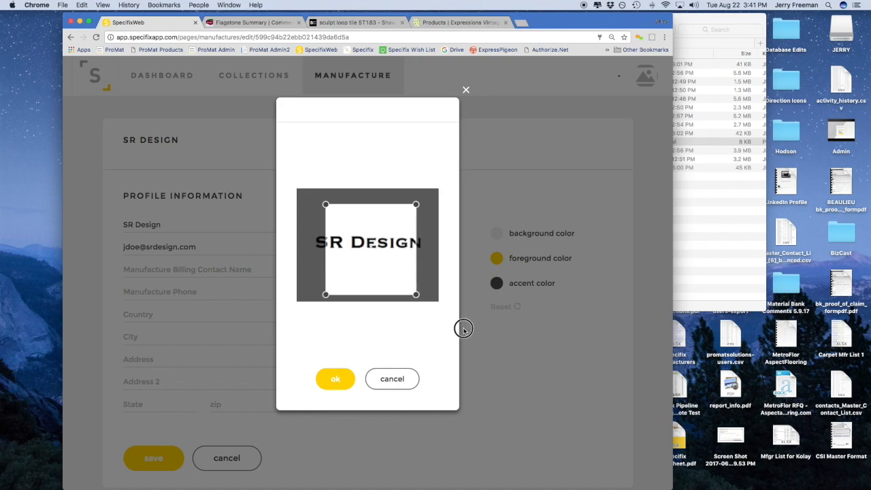
left_click_drag(326, 205, 306, 175)
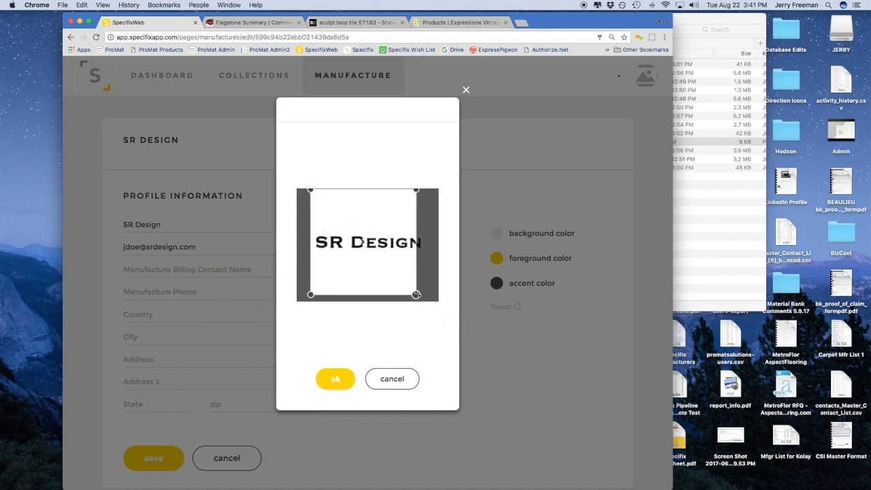
left_click_drag(416, 294, 436, 311)
left_click_drag(383, 279, 389, 280)
left_click_drag(424, 192, 429, 188)
left_click_drag(368, 229, 362, 230)
Confirm the logo crop, then set the foreground to blue (#3d99dd) and lighten the accent to grey
left_click(336, 379)
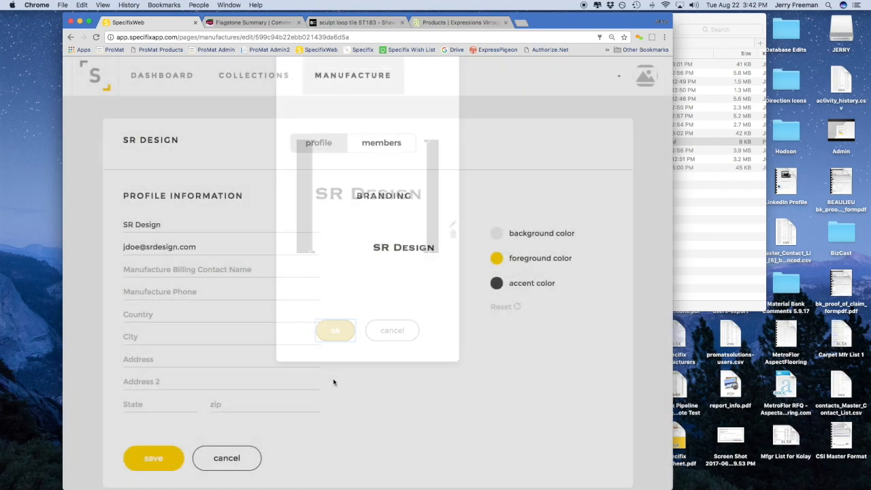
left_click(497, 259)
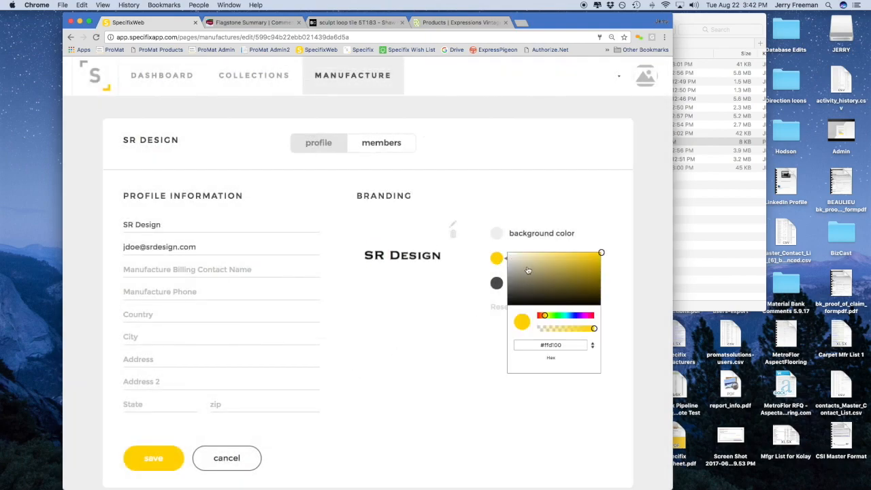
left_click(573, 316)
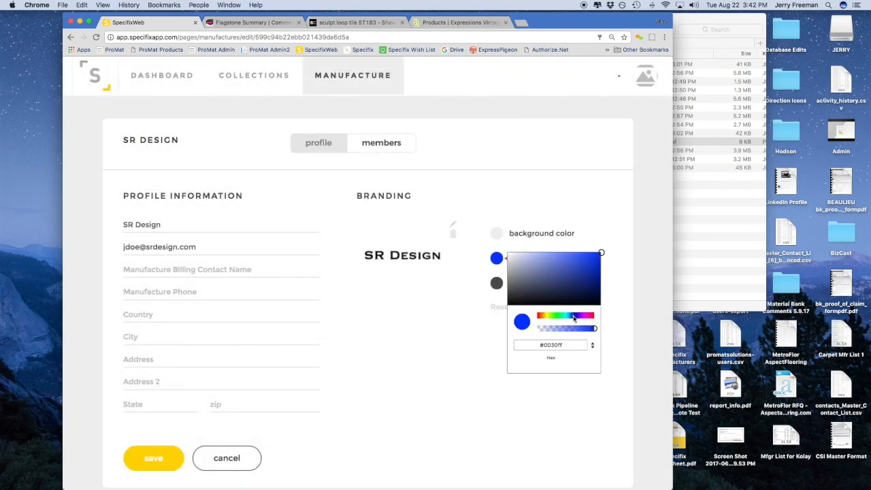
left_click_drag(571, 318, 570, 318)
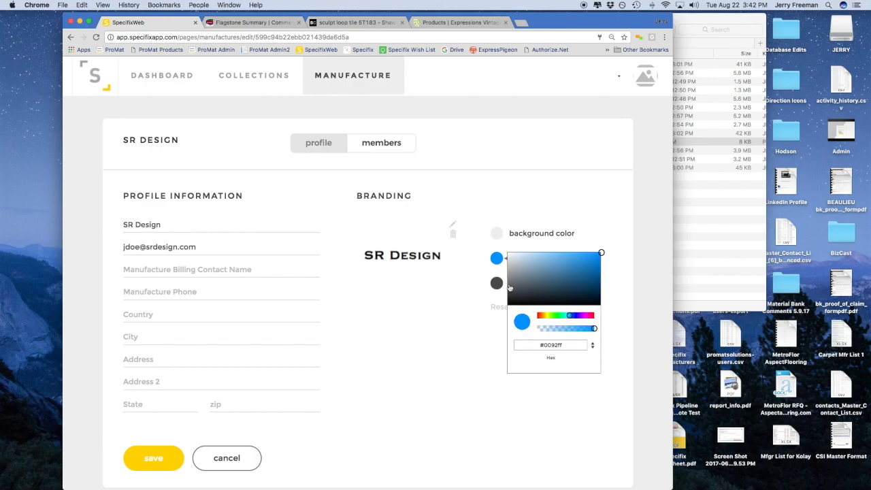
left_click(576, 259)
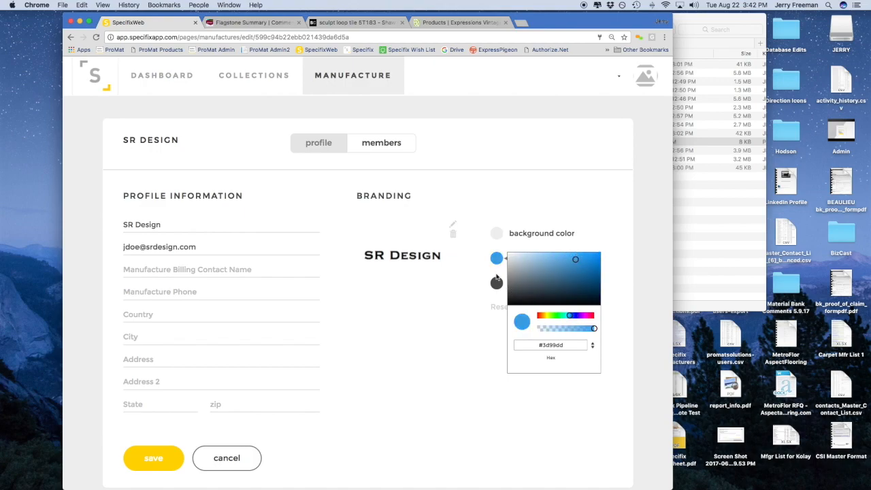
left_click(497, 282)
left_click(572, 354)
left_click(465, 317)
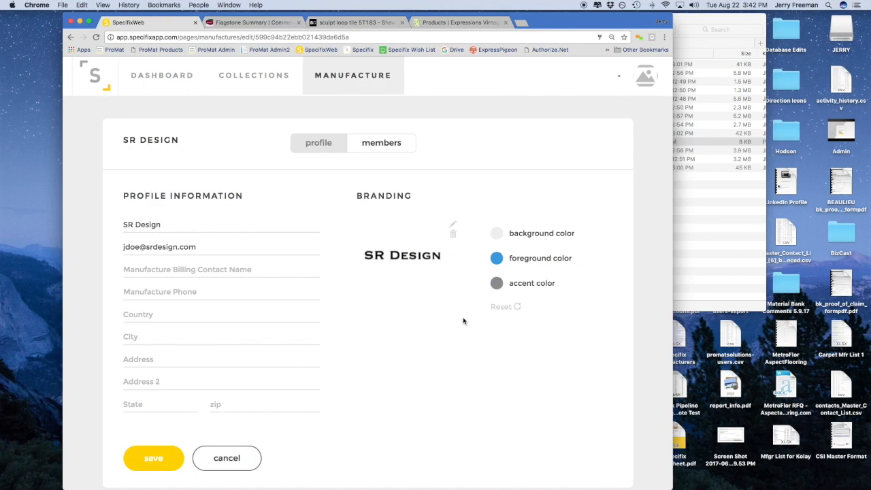
Fill in the billing contact name, phone number and address, then save the profile
left_click(184, 267)
type("John Doe")
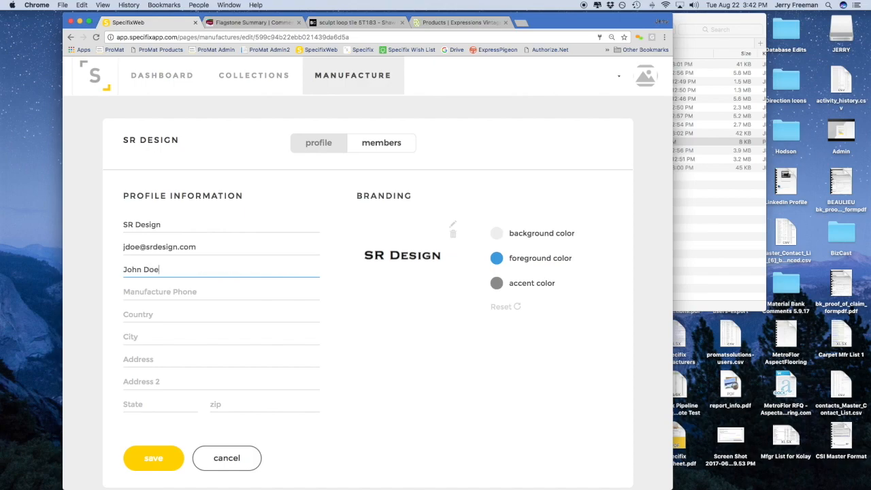
key("Tab")
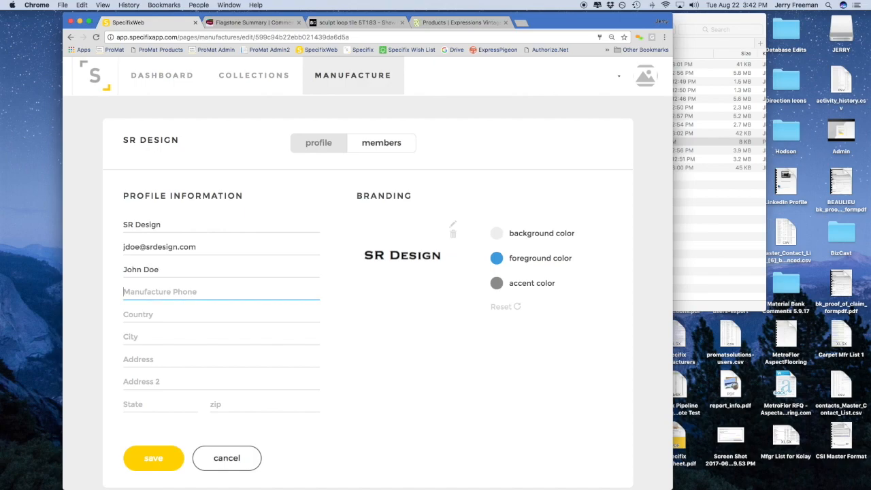
type("555.123.4567")
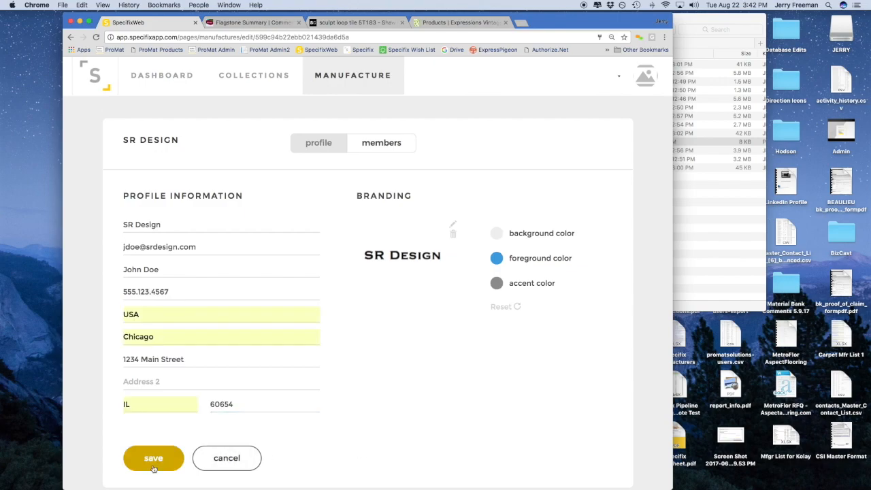
left_click(153, 467)
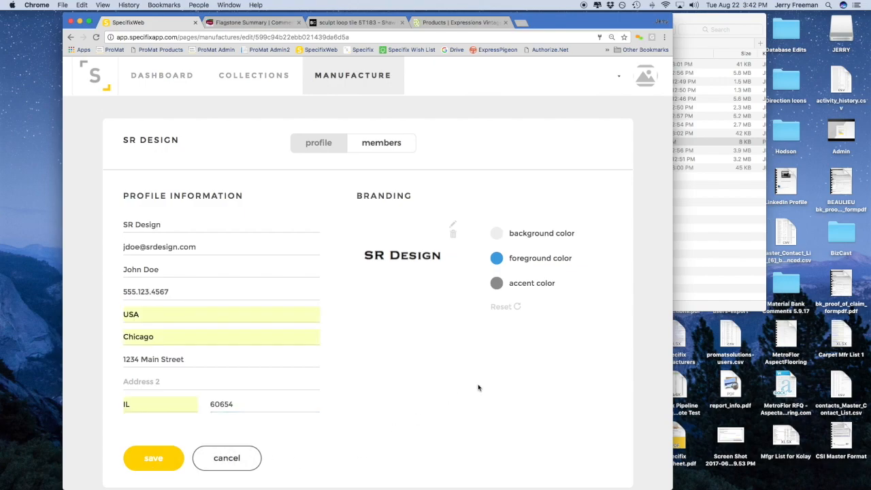
left_click(147, 461)
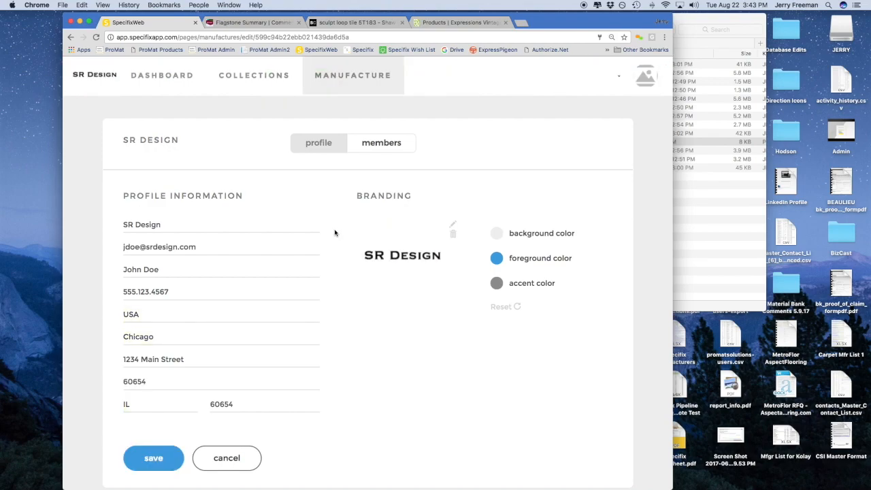
Invite the first new member by e-mail with the Representative role
left_click(373, 156)
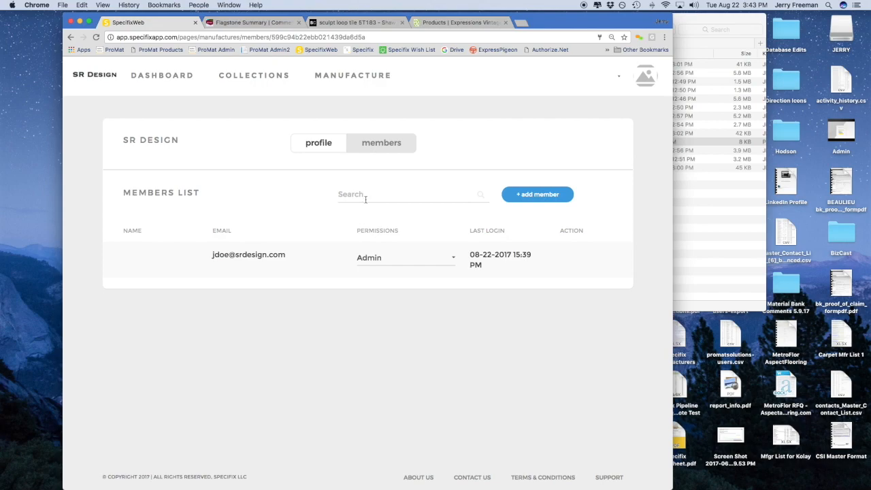
left_click(530, 201)
left_click(342, 161)
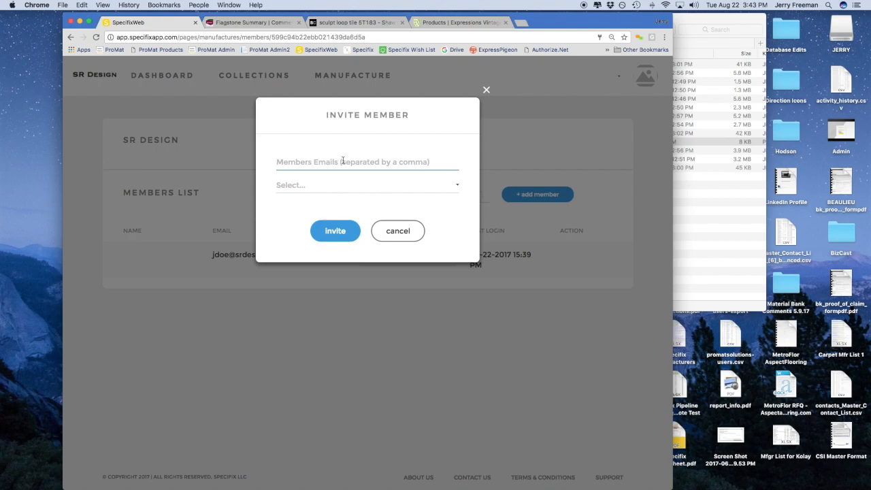
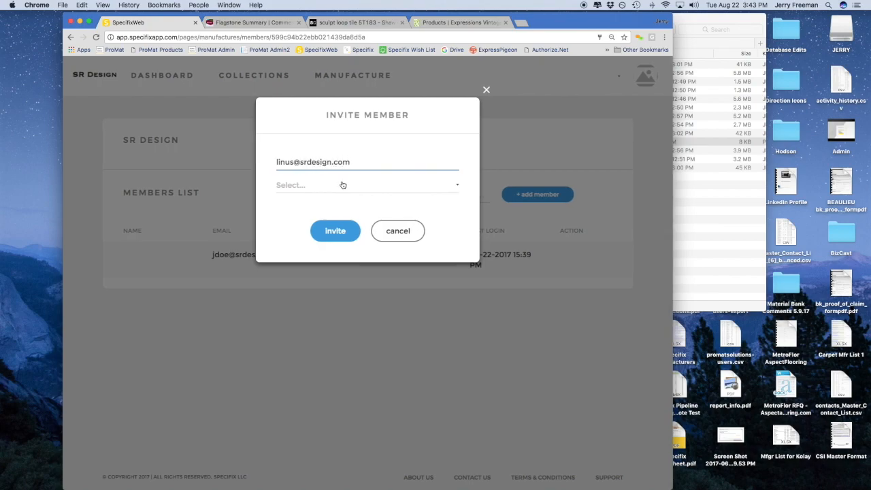
left_click(343, 186)
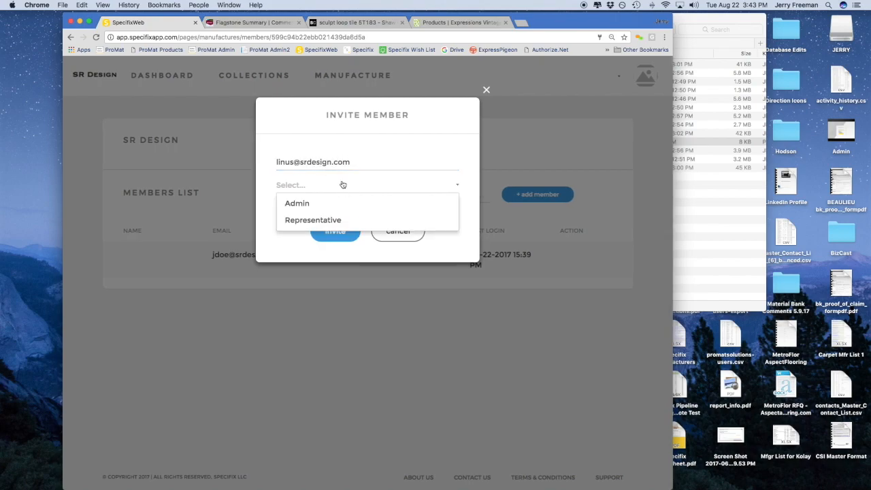
left_click(335, 221)
left_click(340, 231)
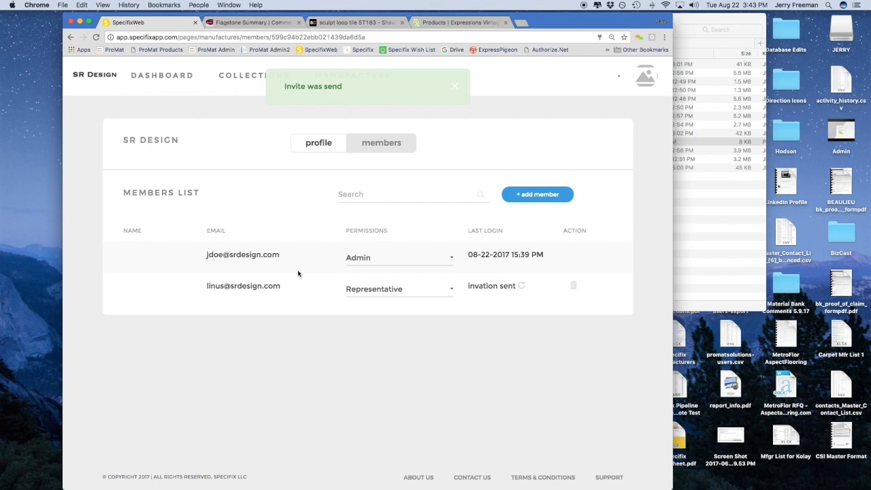
Invite a second member by e-mail with the Admin role
left_click(541, 196)
left_click(355, 169)
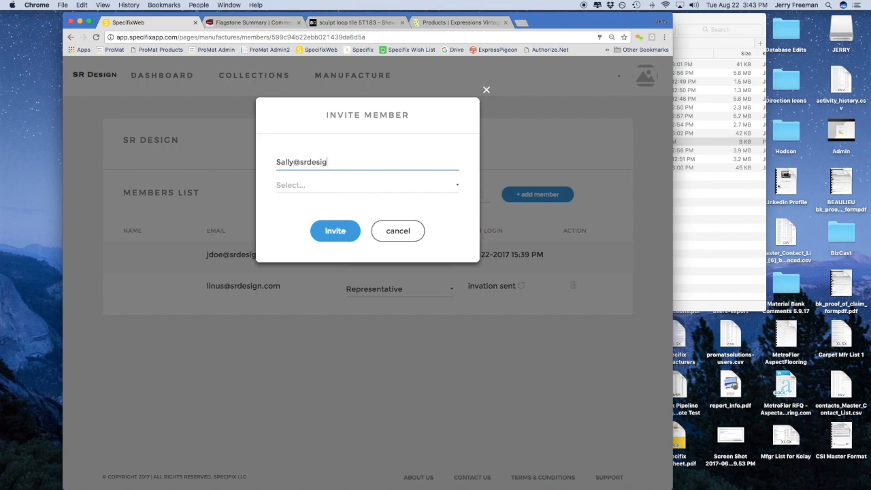
key("Tab")
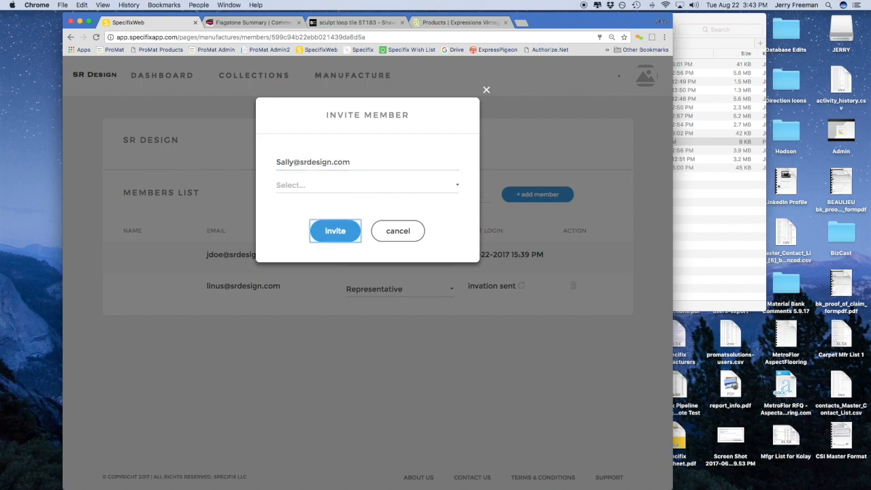
left_click(408, 185)
left_click(377, 196)
left_click(347, 234)
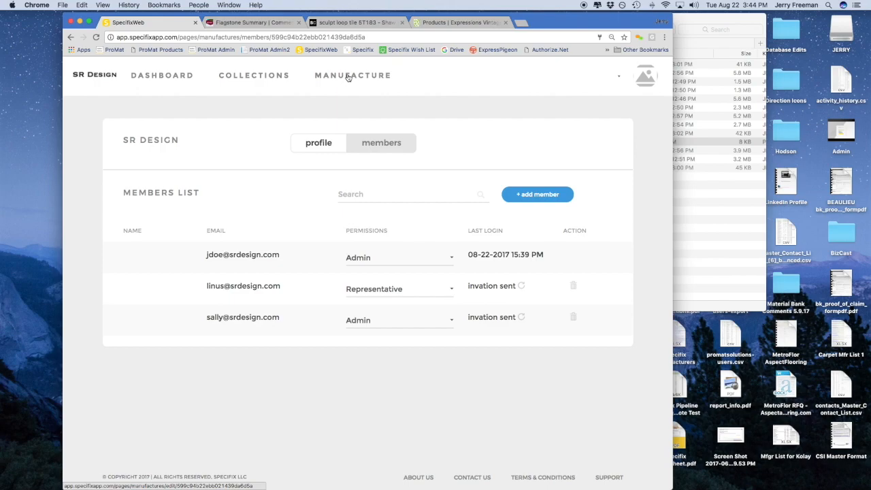
Create a Carpet category using Home Carpet Beige Grid.jpg from Product Loading as its image
left_click(279, 77)
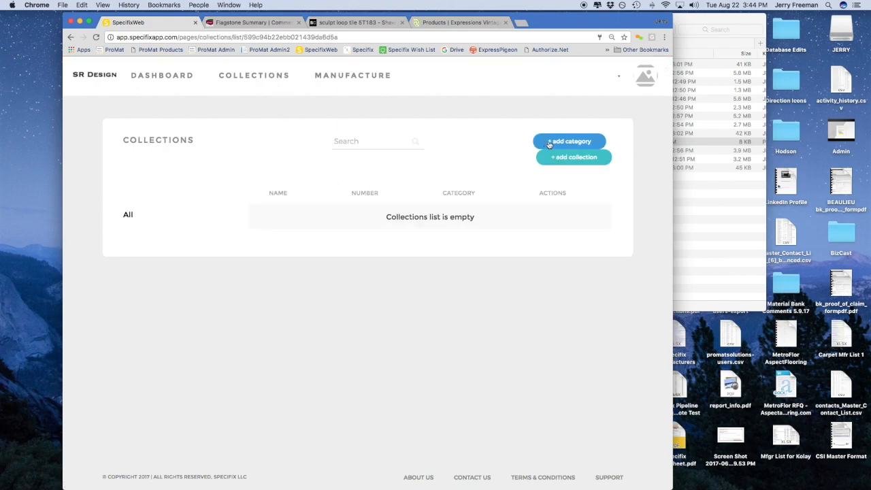
left_click(549, 144)
left_click(358, 165)
type("Carpet")
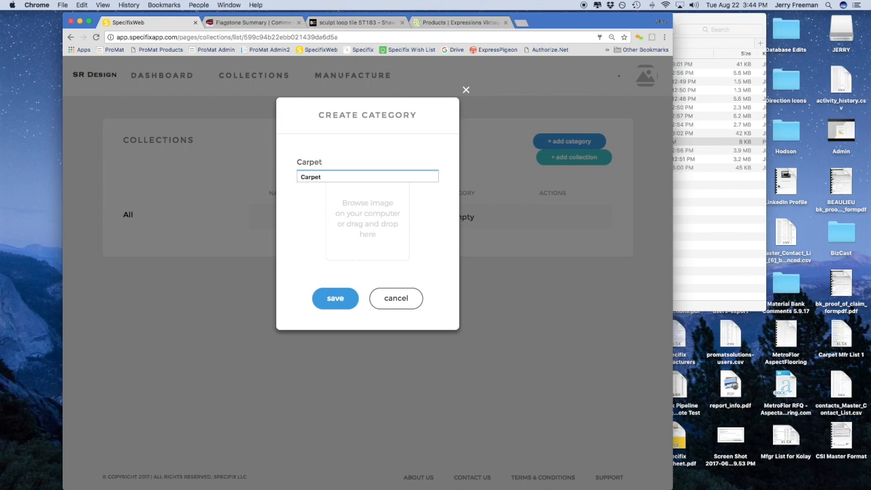
left_click(362, 204)
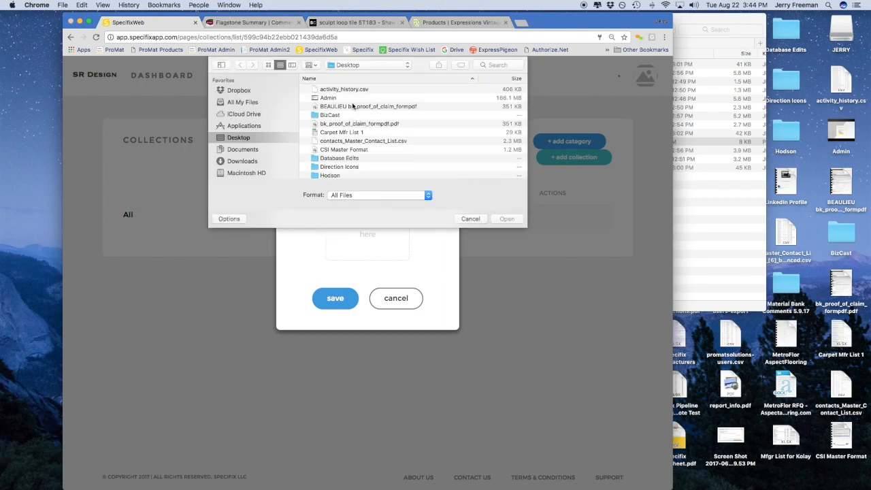
left_click(351, 65)
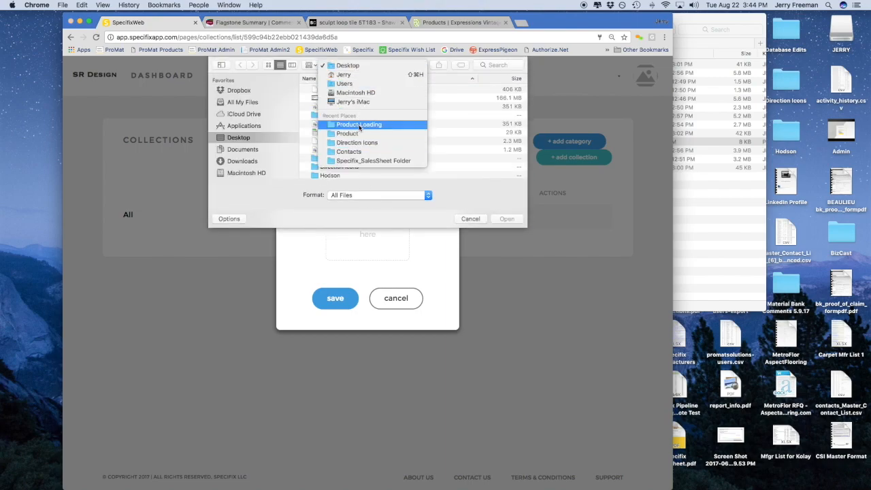
left_click(359, 125)
scroll(374, 136, "down", 2)
scroll(375, 134, "up", 2)
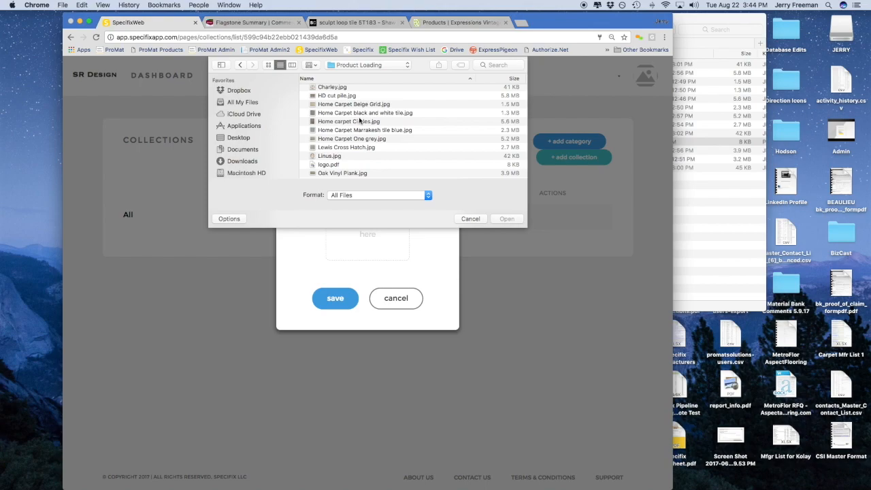
scroll(358, 121, "left", 1)
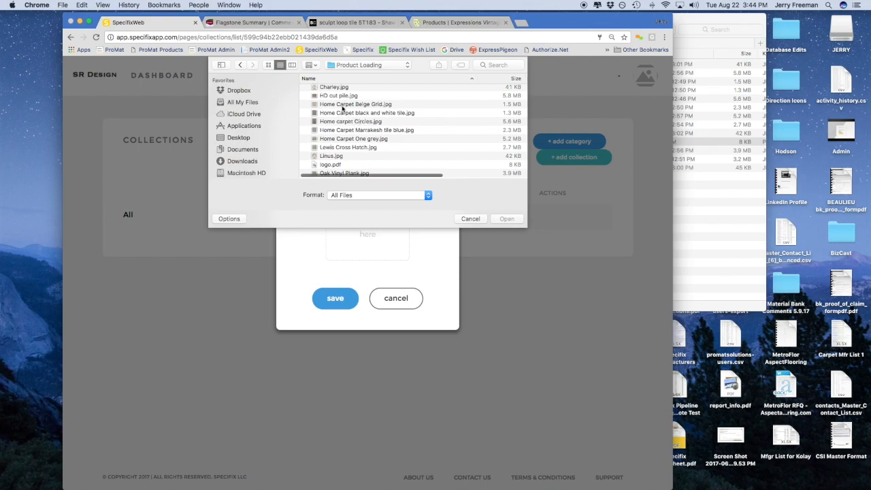
double_click(341, 106)
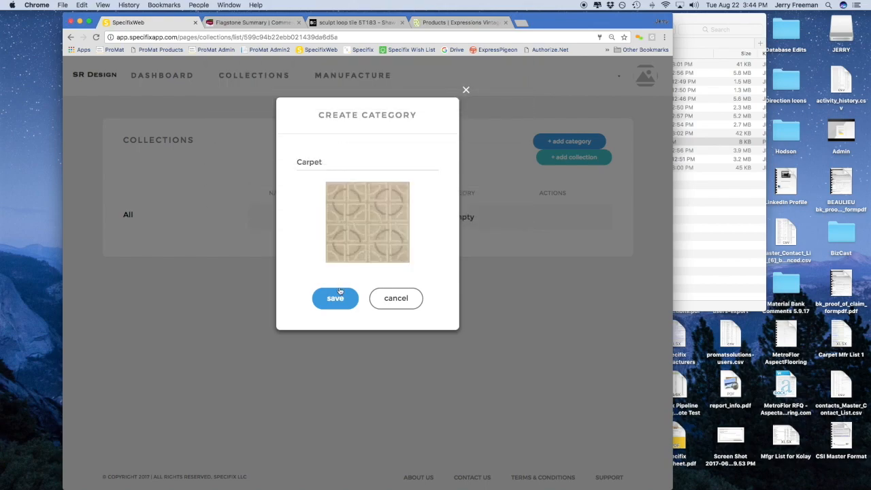
left_click(340, 292)
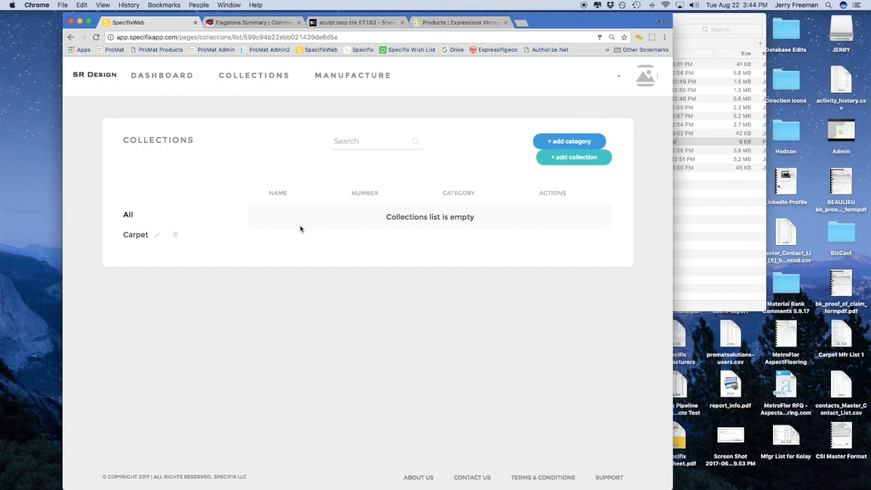
Create a Hardwood category using Oak Vinyl Plank.jpg as its image
left_click(550, 141)
left_click(344, 161)
type("Hardwood")
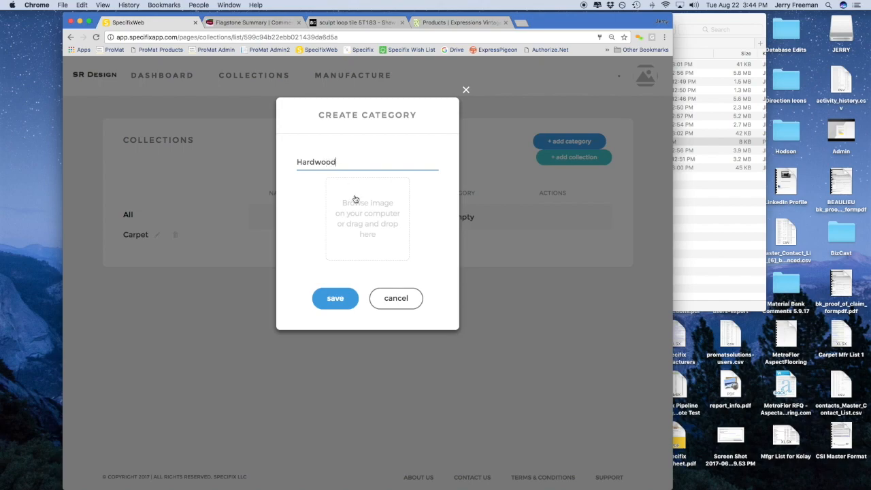
left_click(355, 199)
scroll(354, 129, "down", 2)
scroll(353, 130, "up", 1)
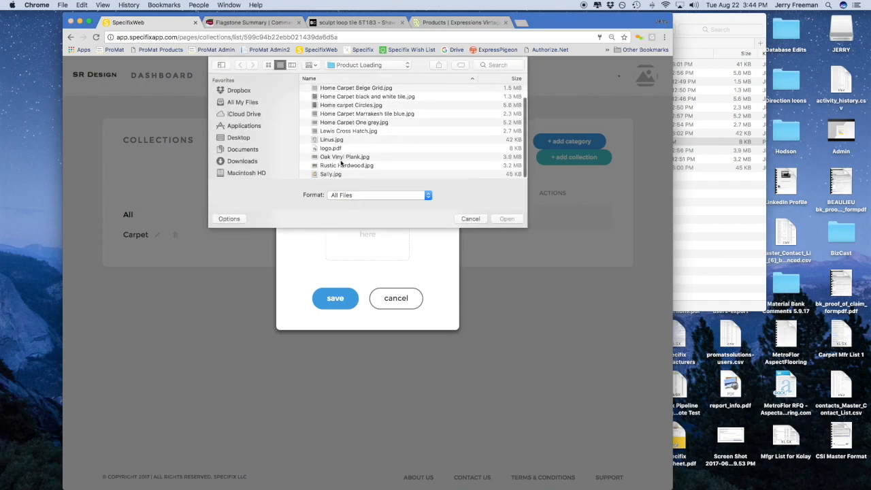
double_click(339, 158)
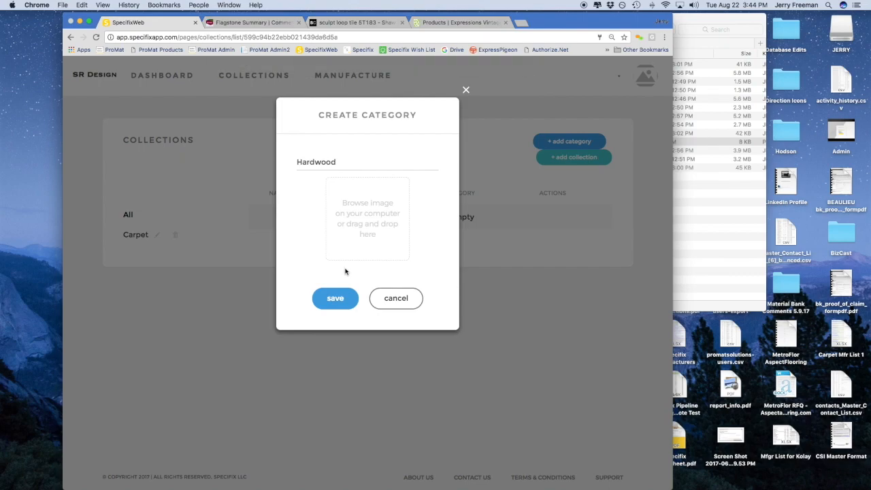
left_click(335, 299)
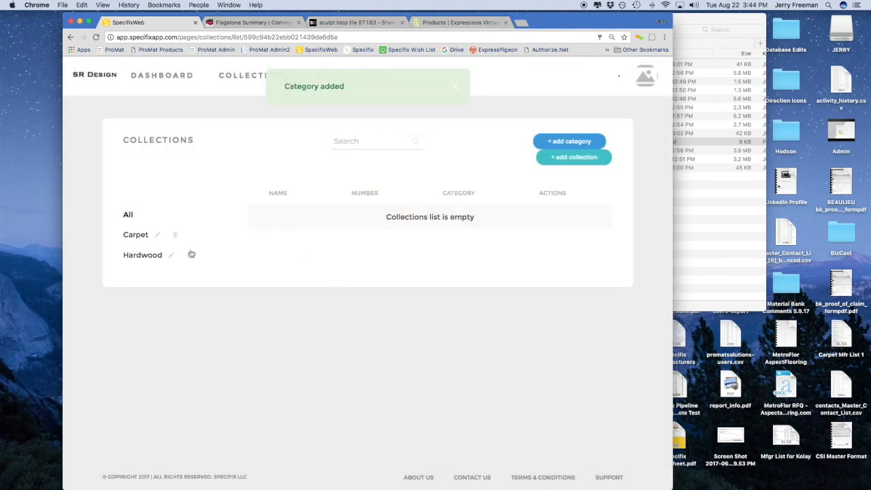
Start a collection named Home Carpet One, number 162, in the Carpet category
left_click(551, 157)
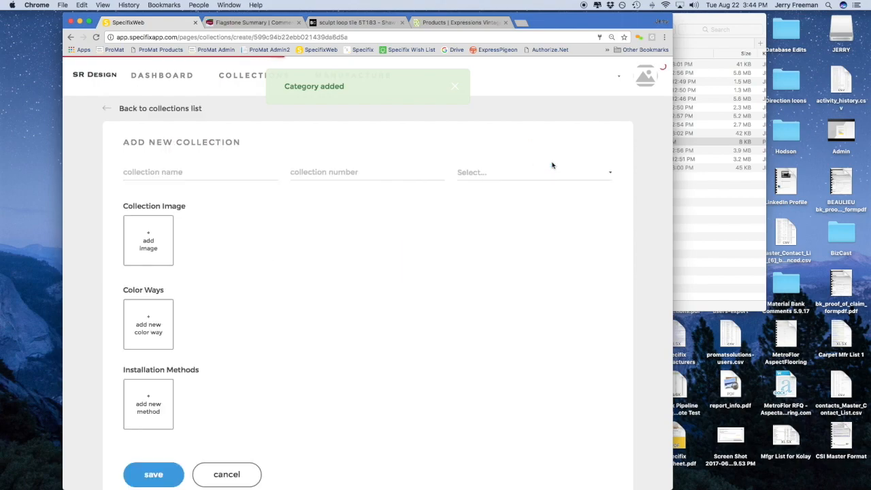
left_click(220, 171)
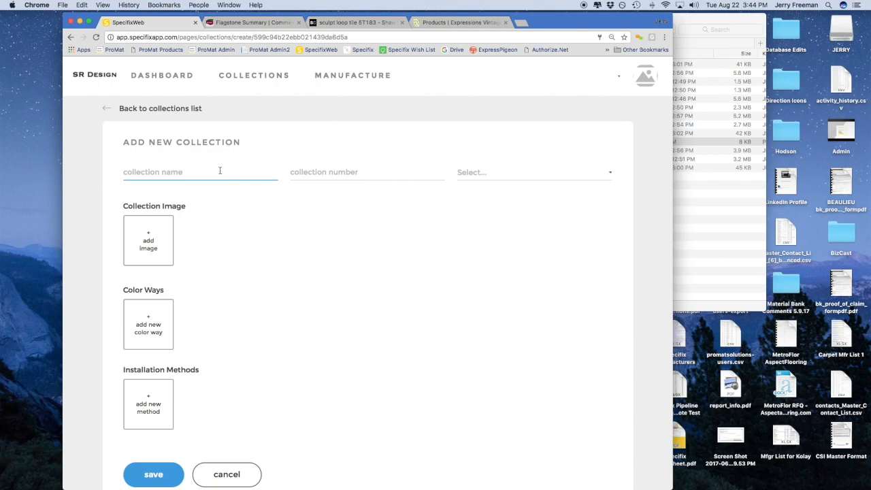
type("Home")
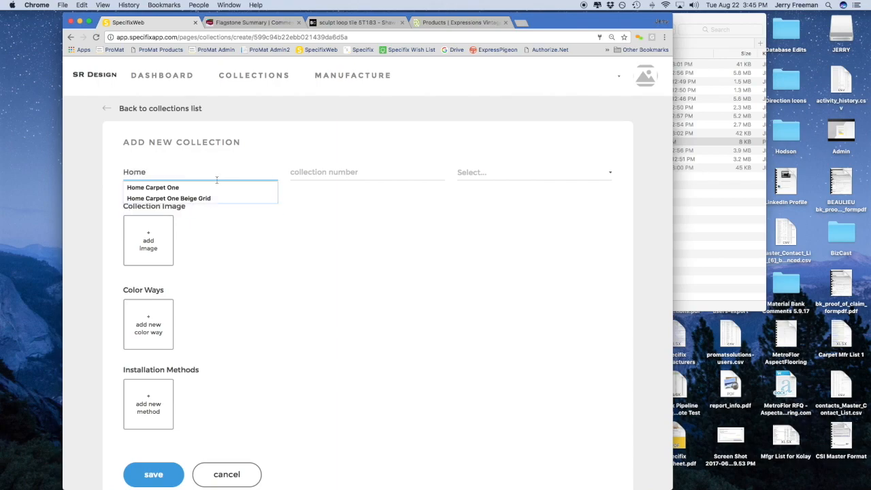
left_click(205, 187)
left_click(356, 174)
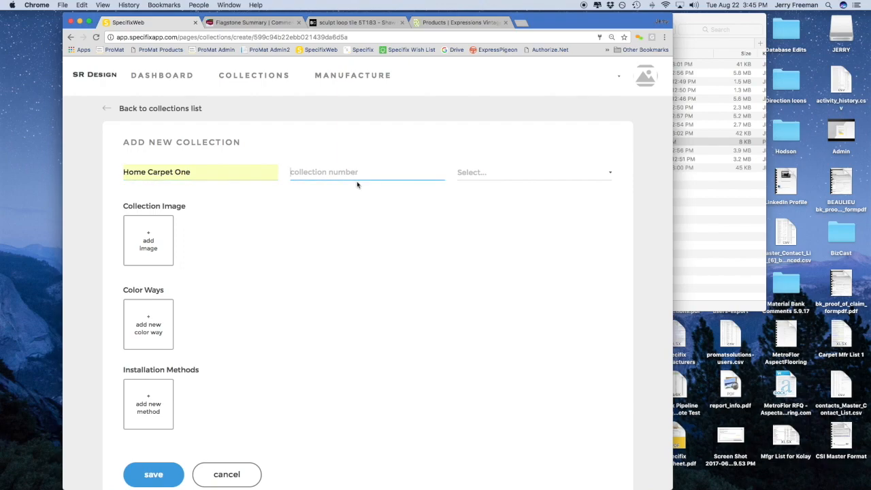
type("162")
left_click(482, 173)
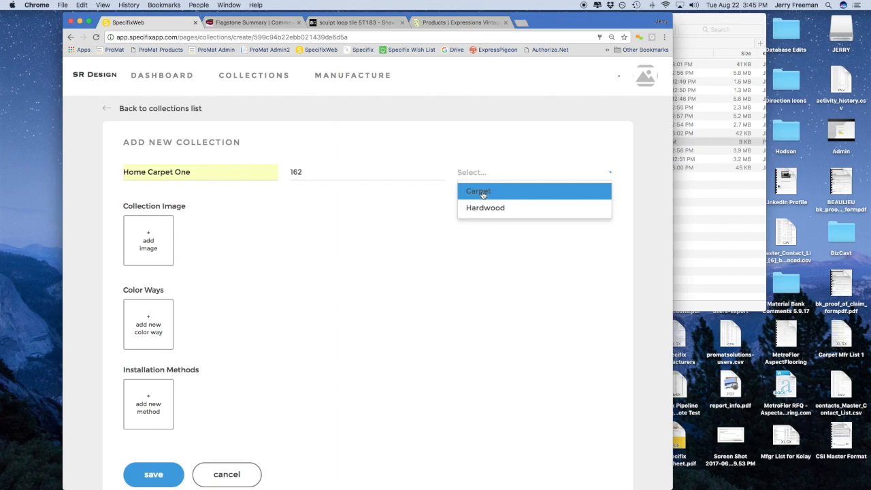
left_click(483, 189)
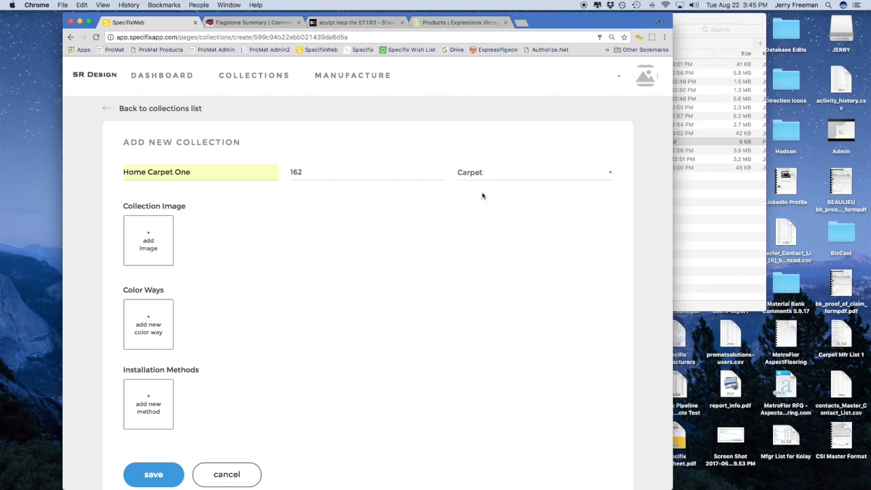
Upload HD cut pile.jpg as the collection image
left_click(165, 236)
left_click(373, 183)
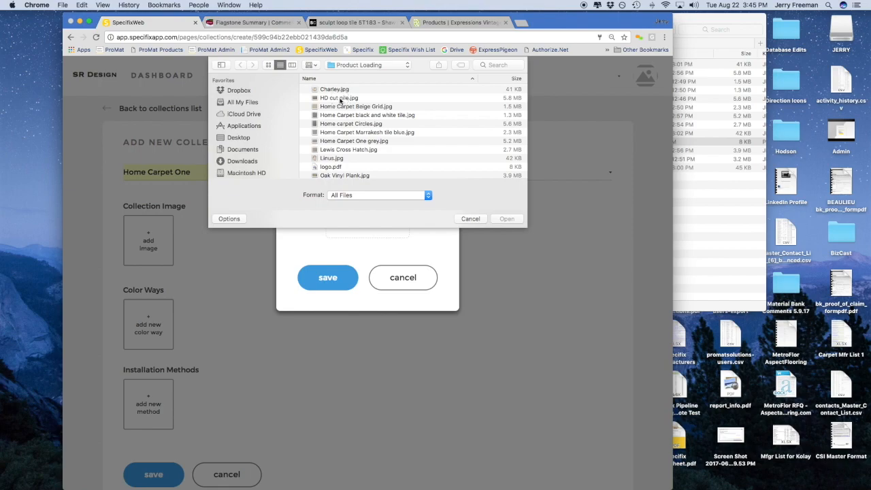
double_click(341, 100)
left_click(331, 274)
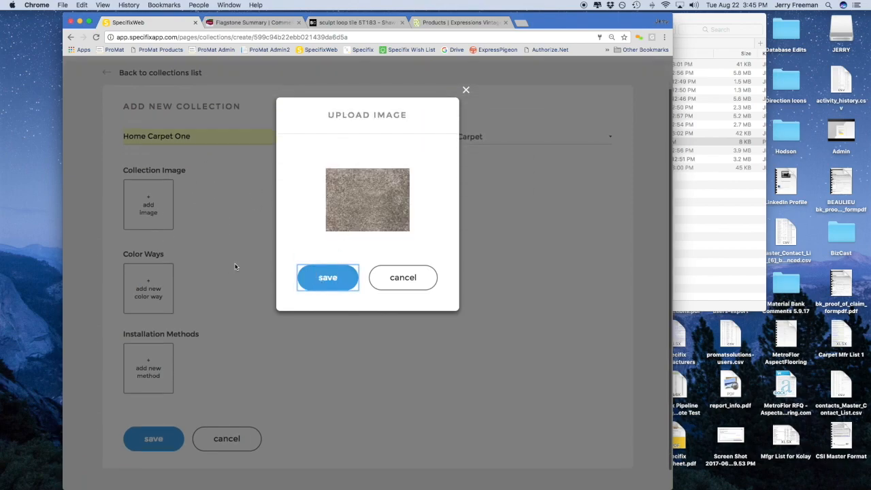
left_click(331, 274)
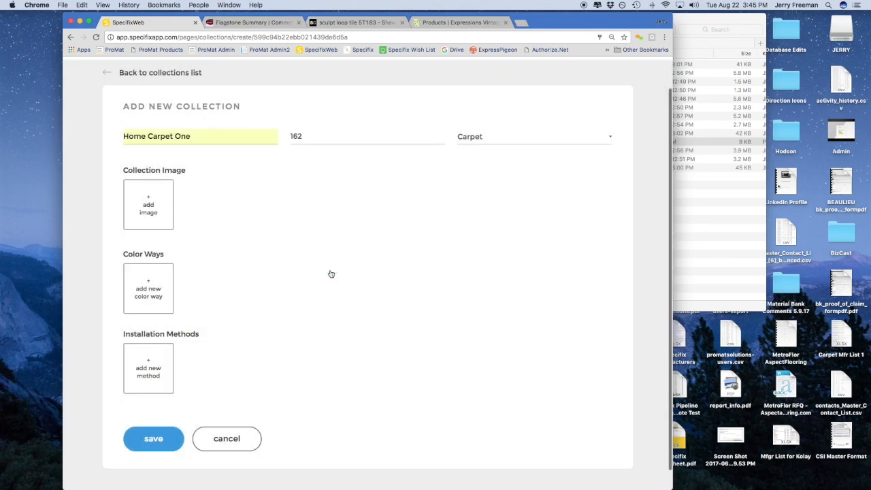
Add a colour way named Home Carpet Beige Grid with the Home Carpet Beige Grid.jpg image
left_click(164, 303)
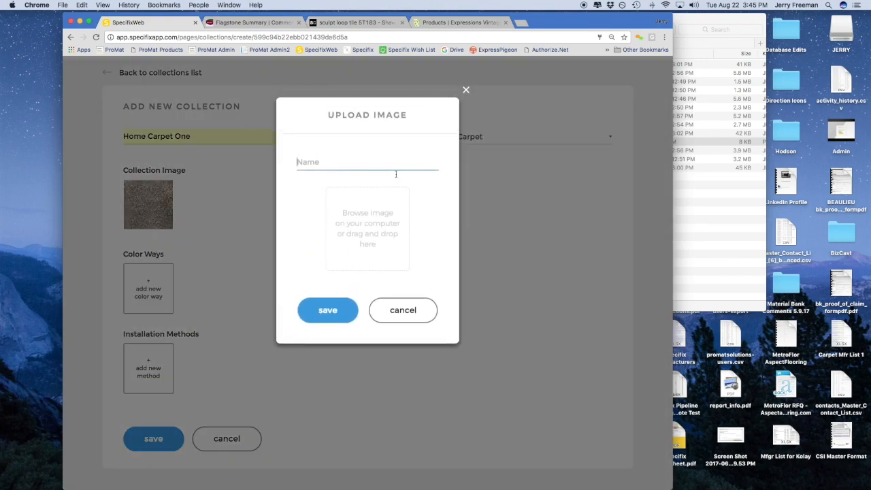
left_click(710, 213)
left_click(536, 73)
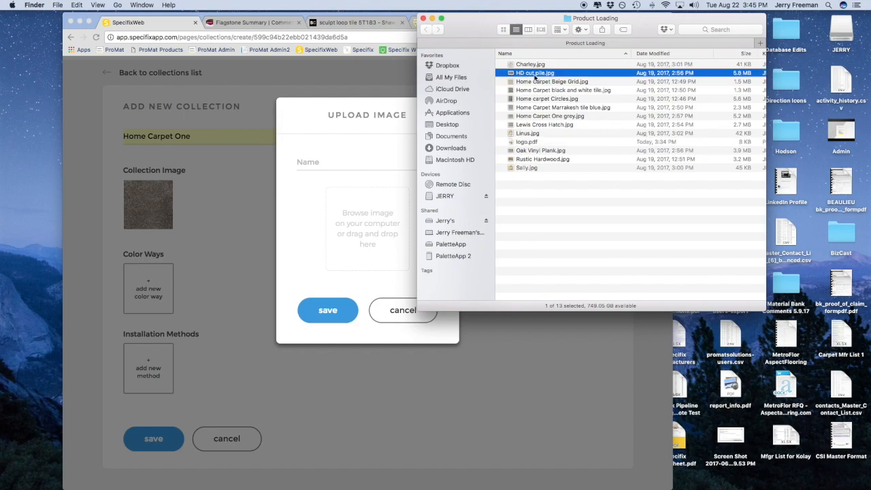
left_click(534, 81)
left_click(534, 82)
key("super+c")
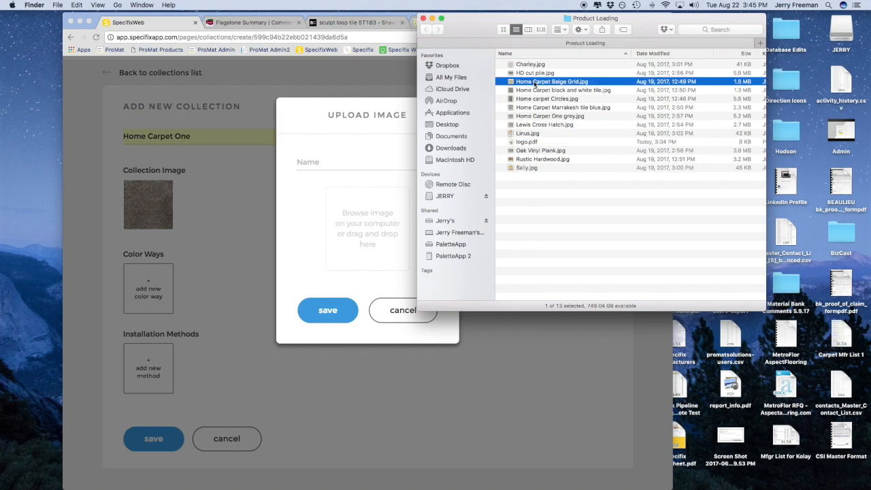
left_click(321, 160)
left_click(322, 161)
key("super+v")
left_click(358, 225)
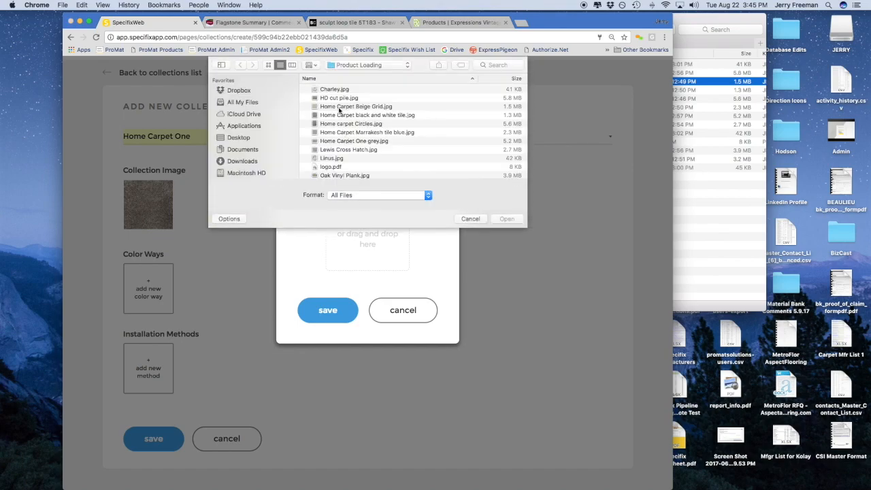
double_click(340, 107)
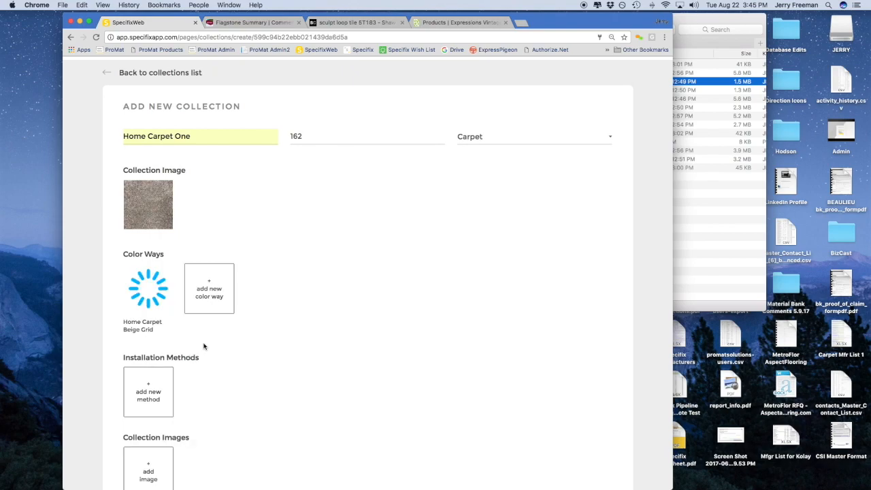
scroll(204, 346, "down", 1)
Save the colour way and name a new installation method Broadloom
left_click(149, 324)
type("Broadloom")
left_click(393, 223)
Give the Broadloom installation method the broadloom-carpet.png image and save it
left_click(369, 65)
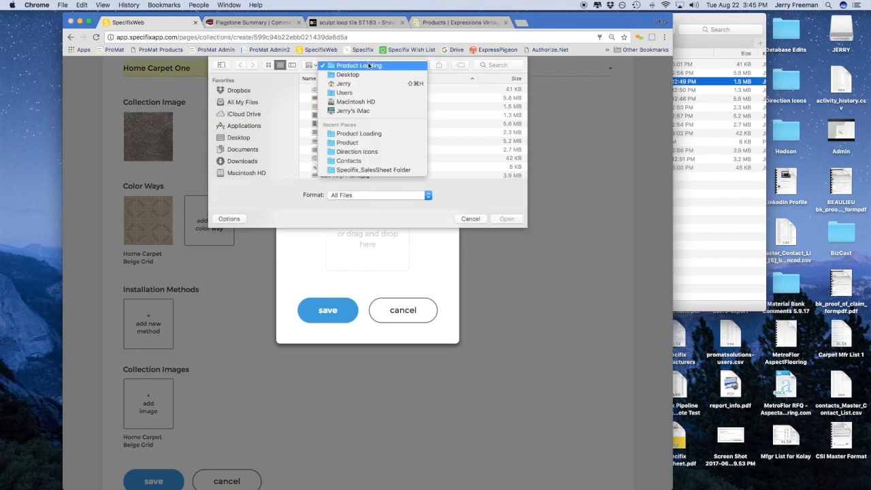
left_click(368, 143)
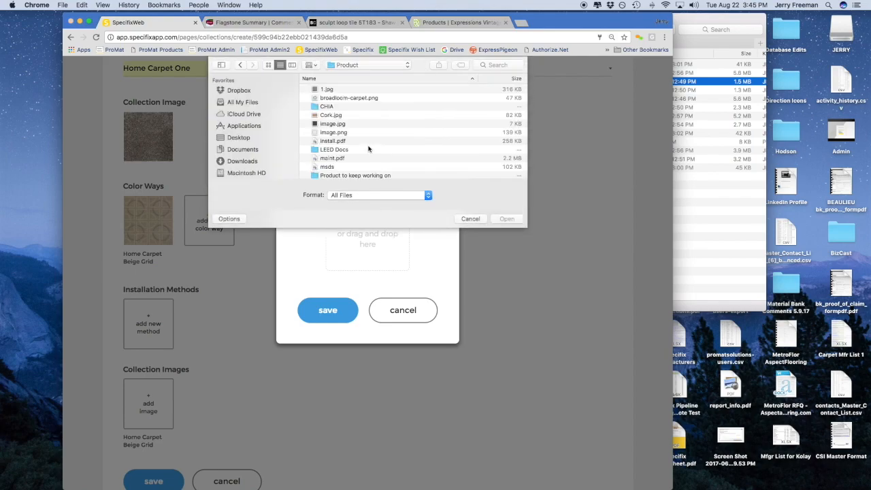
double_click(331, 99)
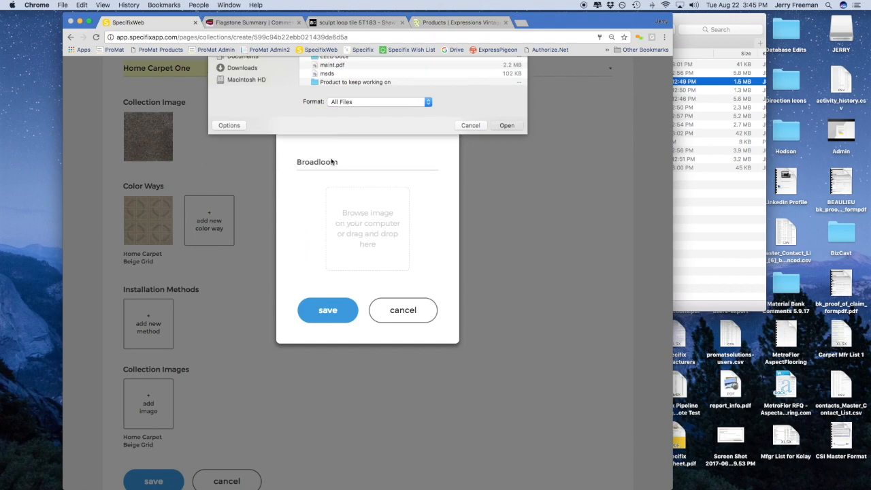
left_click(329, 308)
Add the Home Carpet Beige Grid picture from Product Loading as another collection image
scroll(273, 320, "down", 3)
left_click(164, 338)
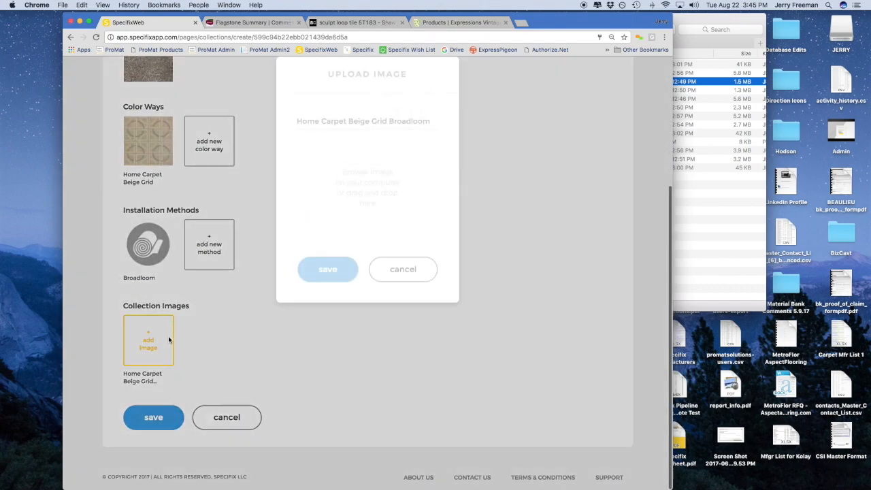
left_click(366, 236)
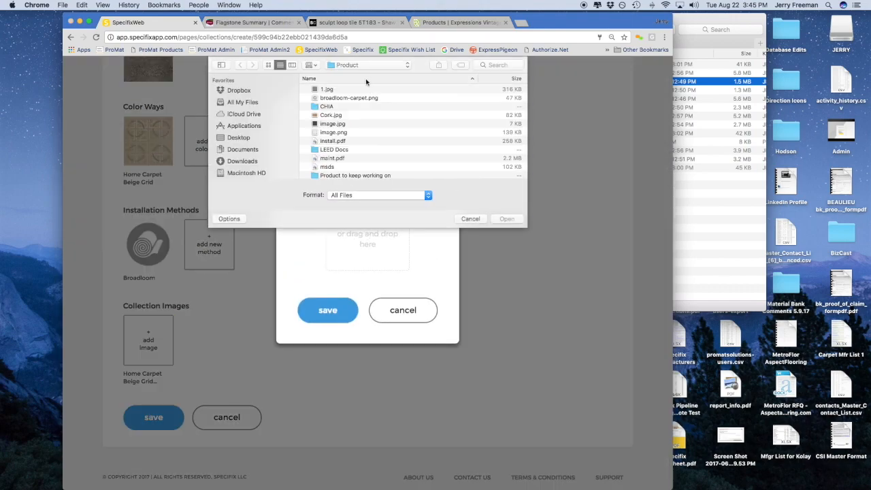
left_click(365, 65)
left_click(360, 142)
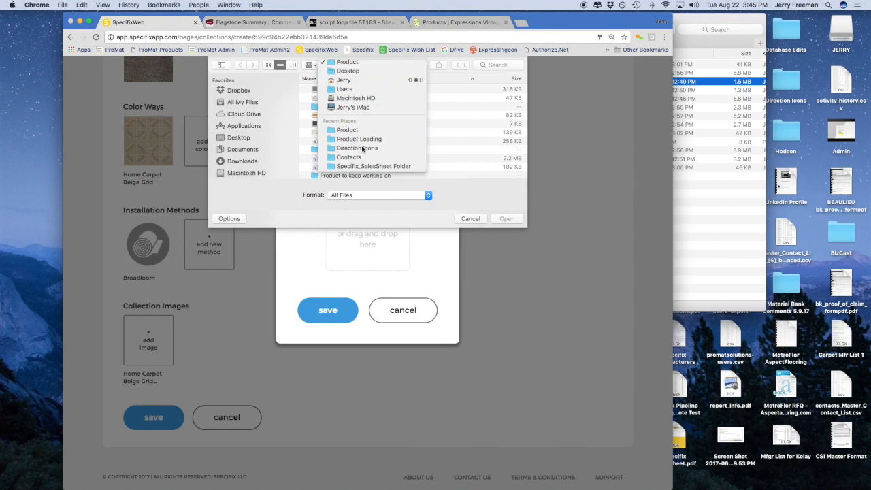
double_click(354, 108)
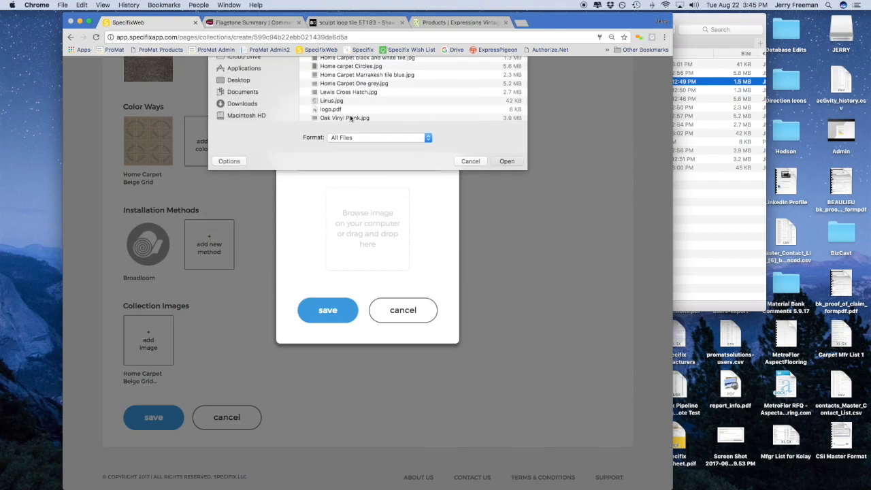
left_click(325, 307)
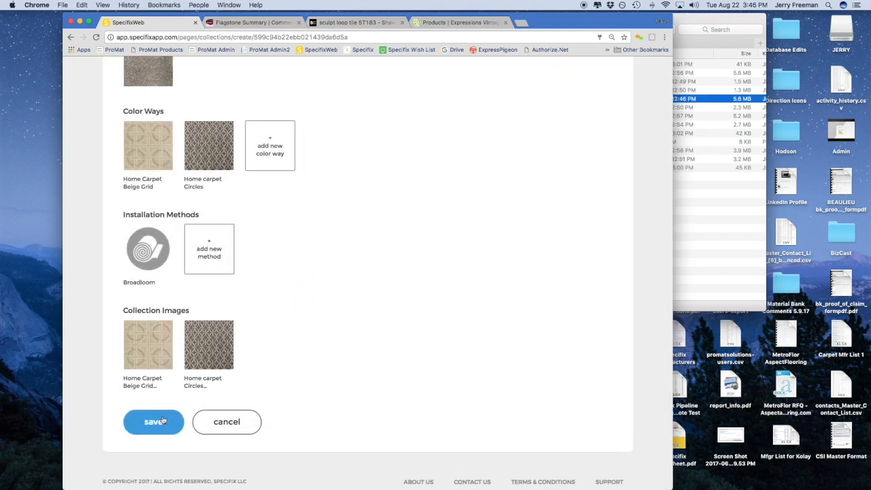
Save Home Carpet One, then add Smith House (Hardwood, 62713) and Smith Residence (Ceramic Tile, 17634)
left_click(164, 422)
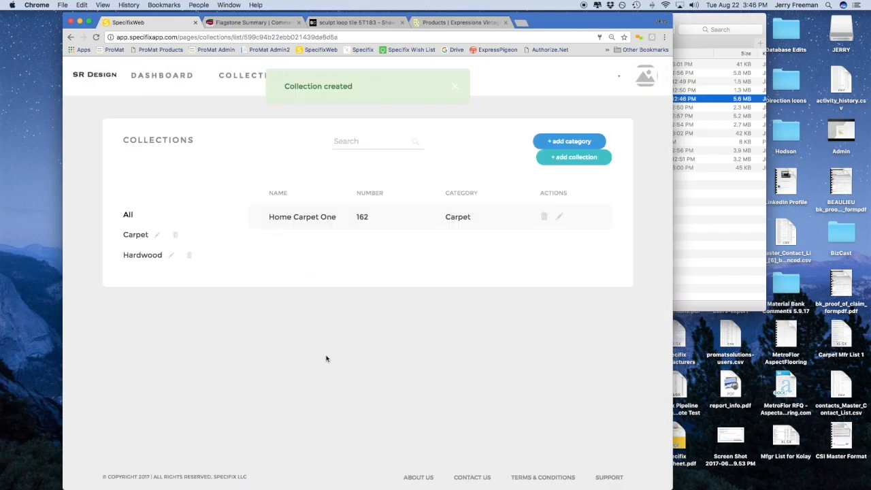
left_click(553, 157)
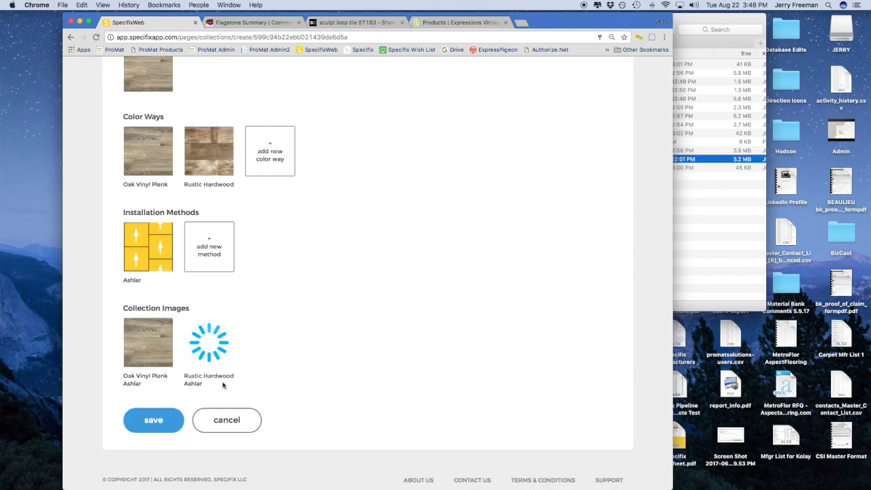
left_click(155, 420)
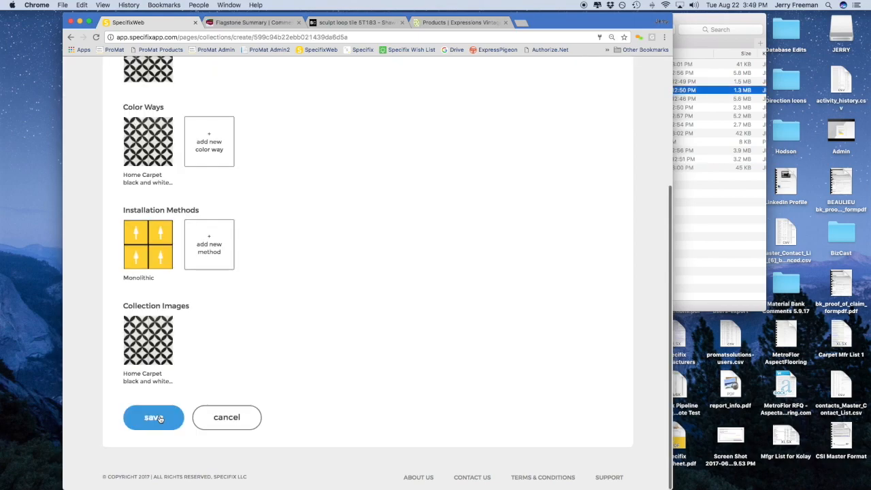
left_click(165, 417)
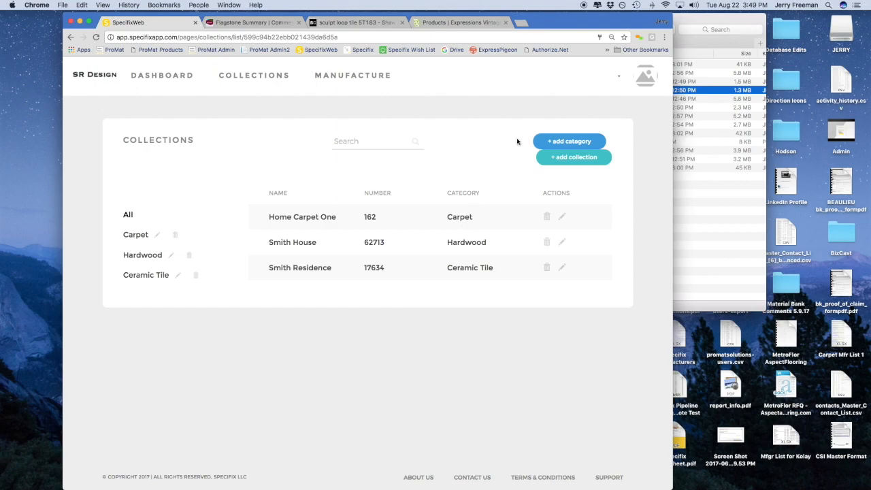
Enter Commercial Carpet as a new category name, then switch to the Interface Flagstone product page
left_click(549, 145)
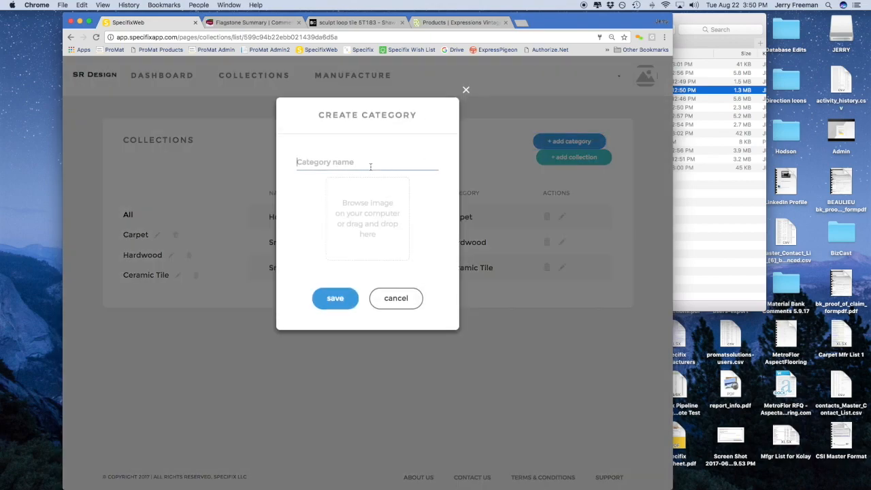
type("Commercial Carpet")
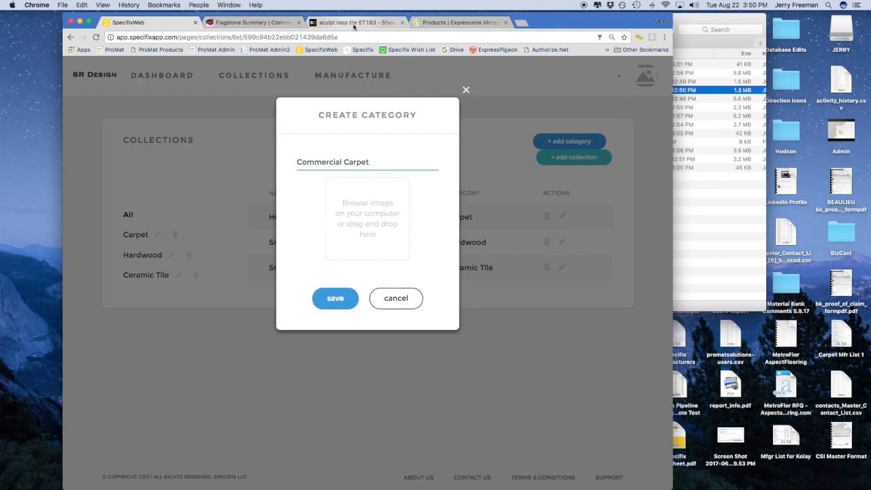
left_click(288, 23)
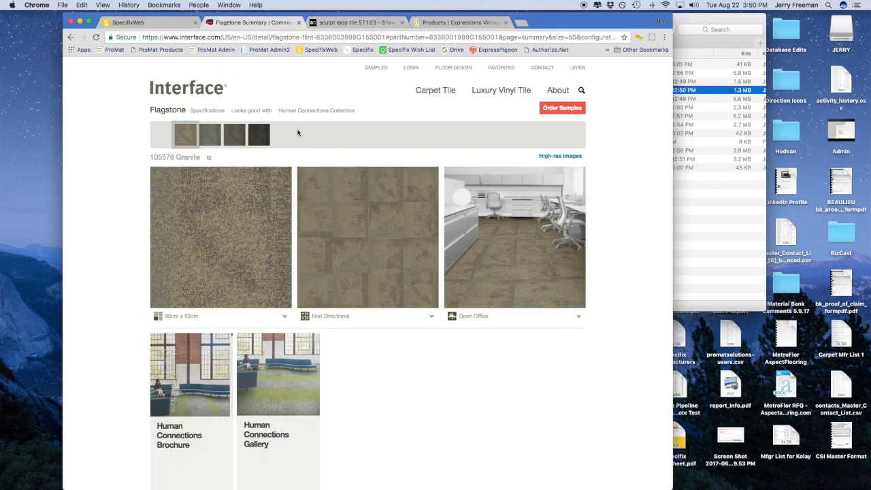
Save the first Flagstone high-res tile image into Product Loading as 'Interface Flagstone'
left_click(155, 24)
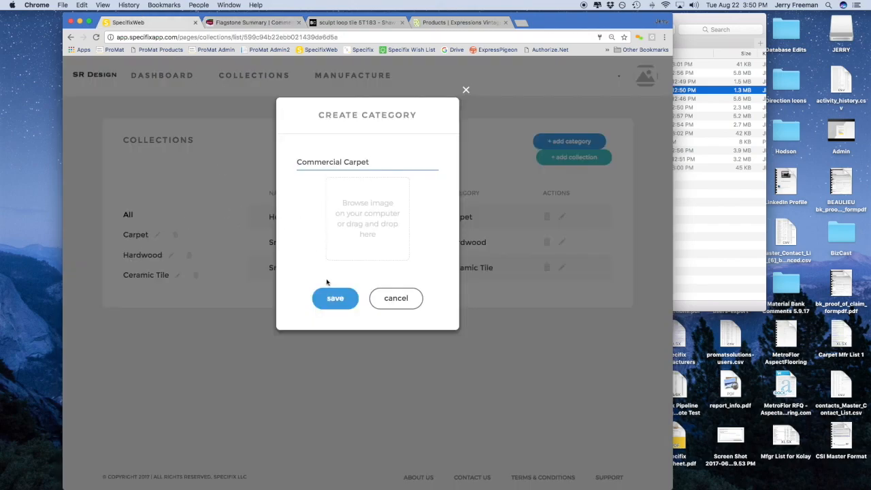
left_click(252, 24)
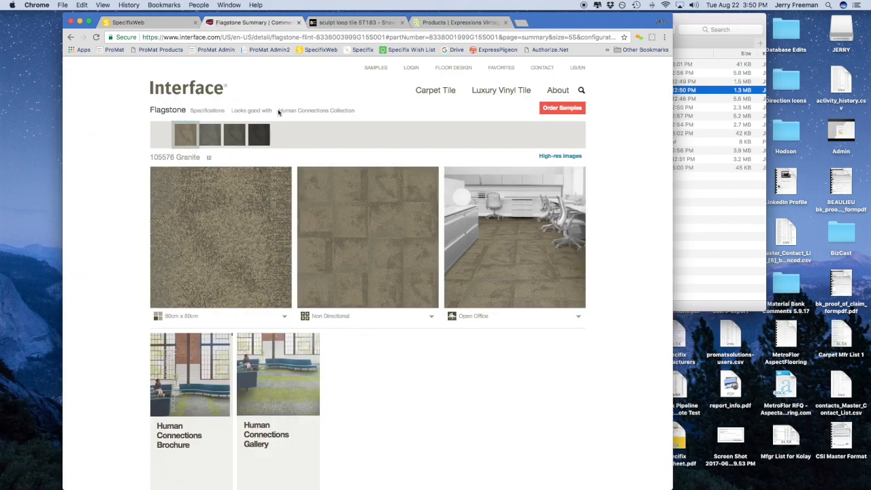
mouse_move(188, 112)
left_mouse_down()
mouse_move(177, 112)
mouse_move(185, 112)
left_mouse_up()
left_click(542, 155)
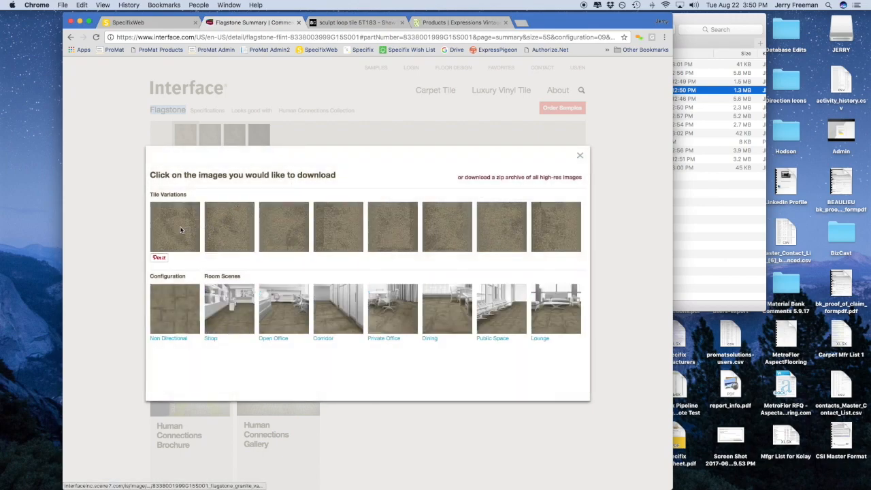
left_click(180, 230)
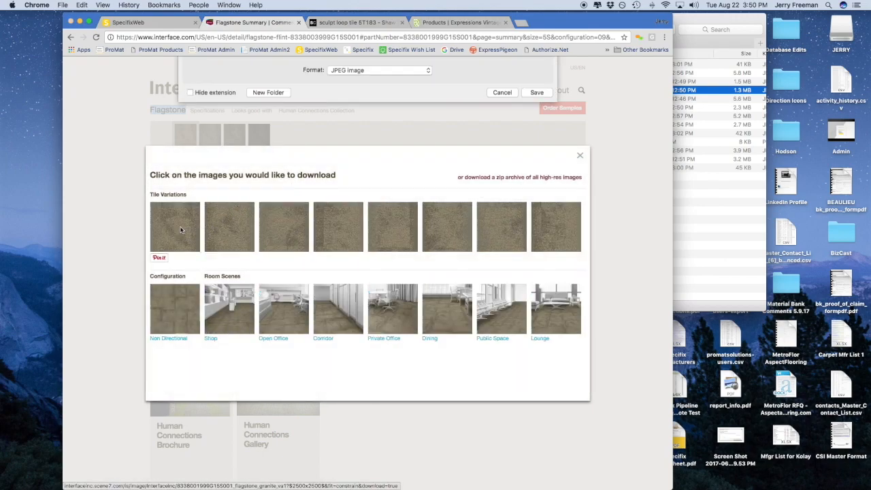
type("Flagstone")
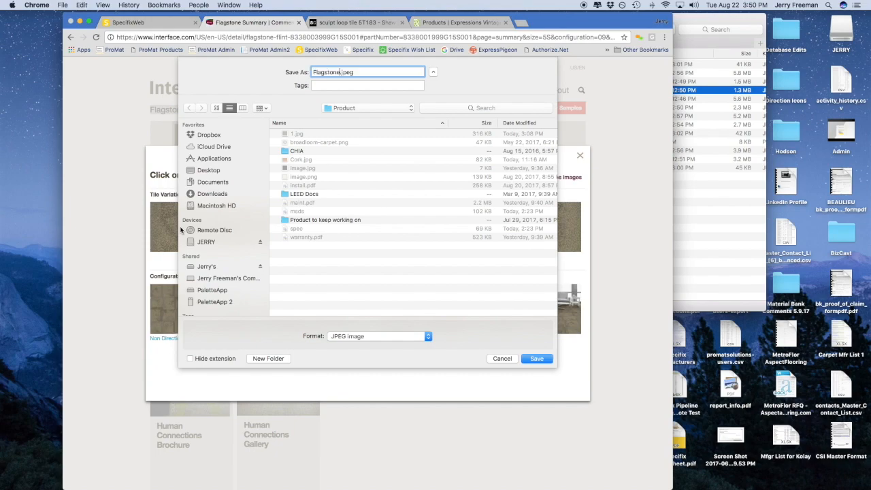
left_click(359, 111)
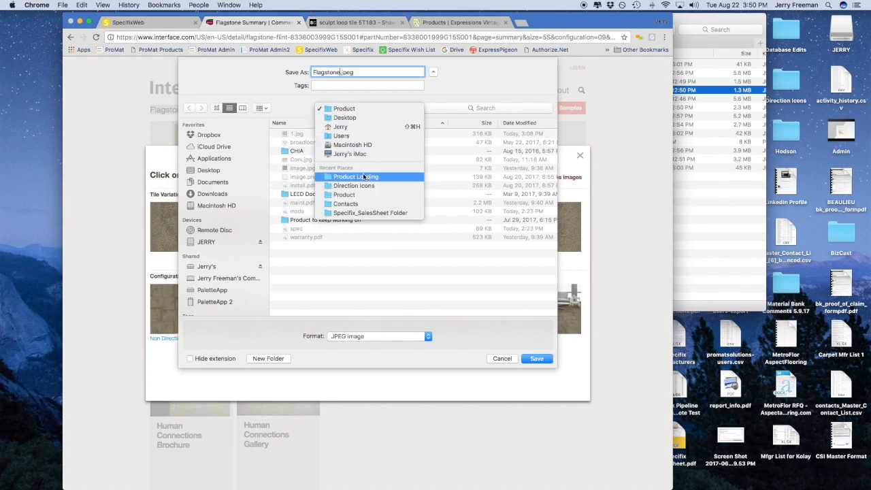
left_click(363, 177)
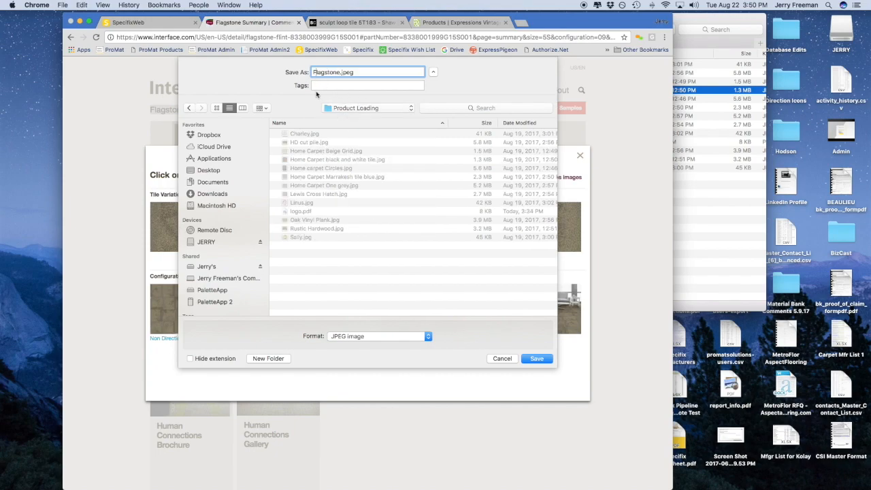
type("Interface")
key("Return")
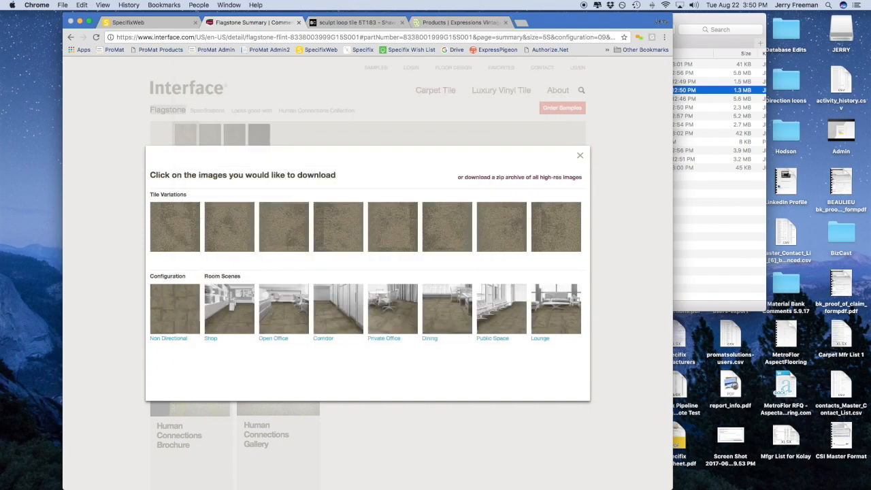
Save the Non Directional image into Product Loading as 'Interface Flagstone Large image'
left_click(187, 301)
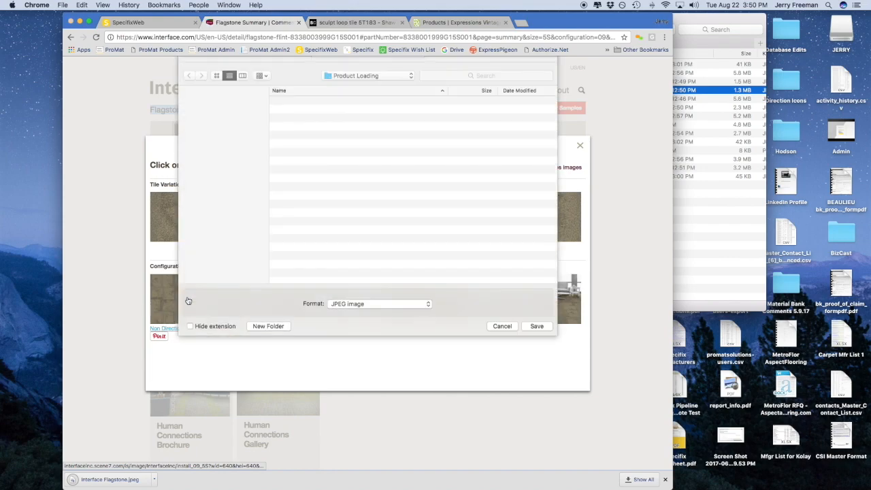
type("Interfac")
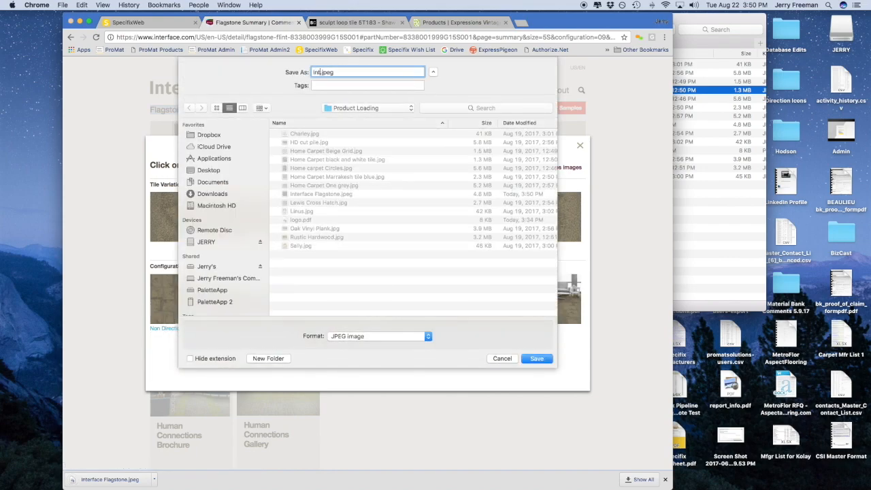
type("e ")
type("Flagstone")
type(" Large ima")
type("ges")
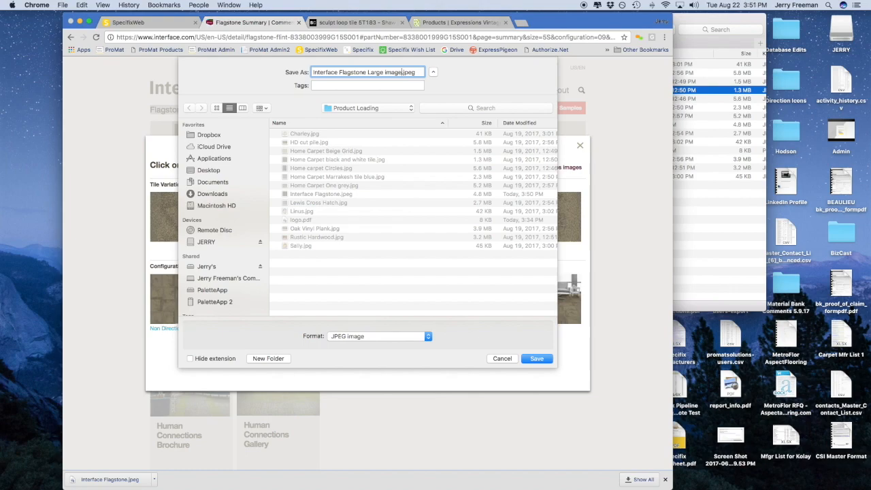
key("Return")
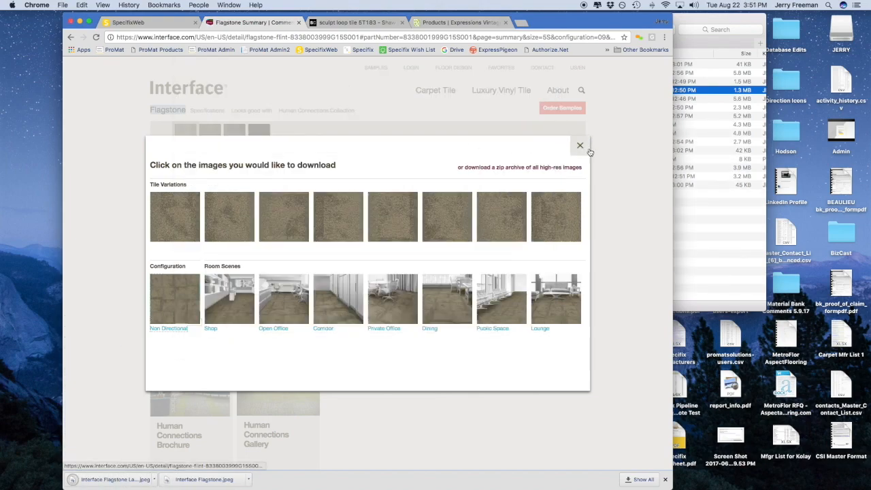
Download the Shaw Contract hi-res image as 'Rewoven - sculpt loop tile 5T183', dropping the word STYLE
left_click(358, 25)
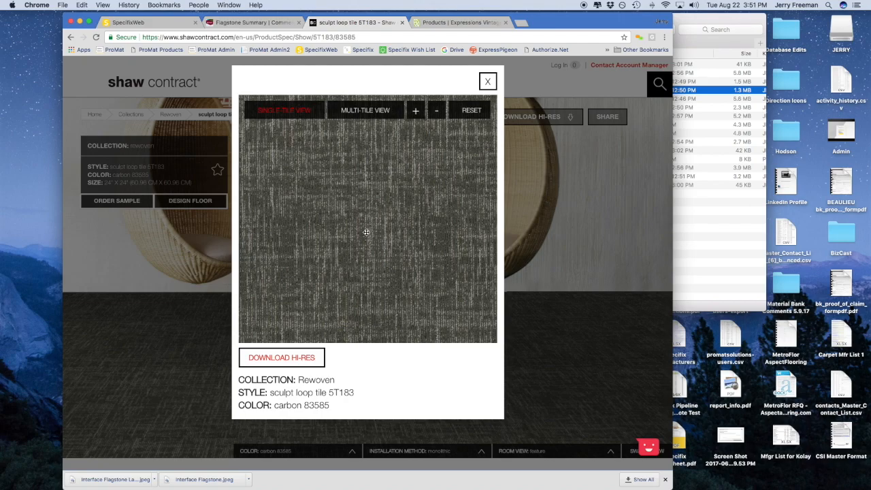
left_click_drag(299, 379, 357, 392)
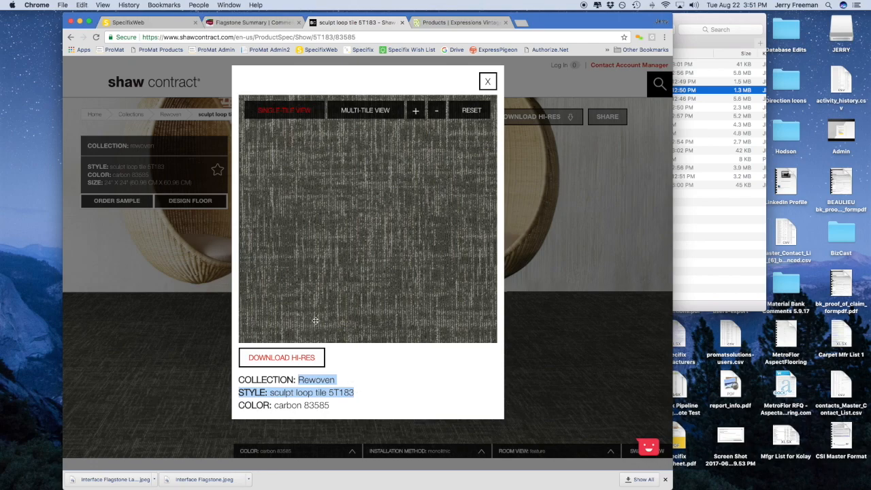
left_click(281, 358)
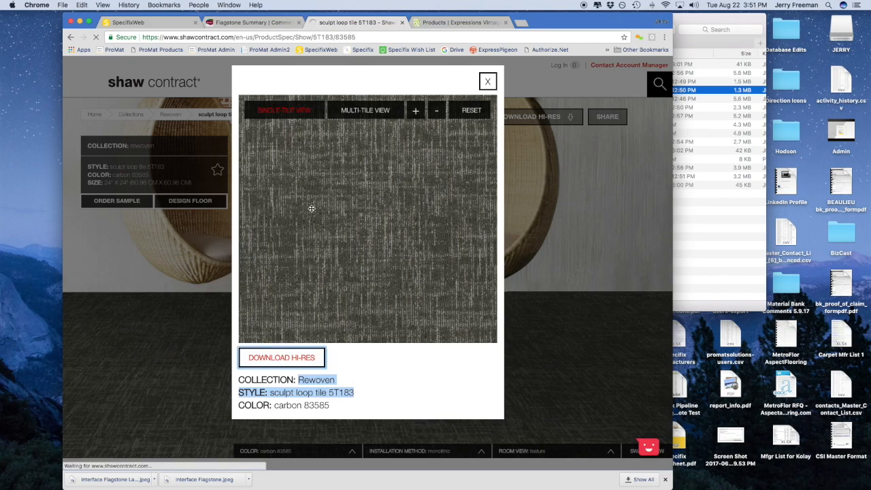
type("Rewoven STYLE- sculpt loop tile 5T183")
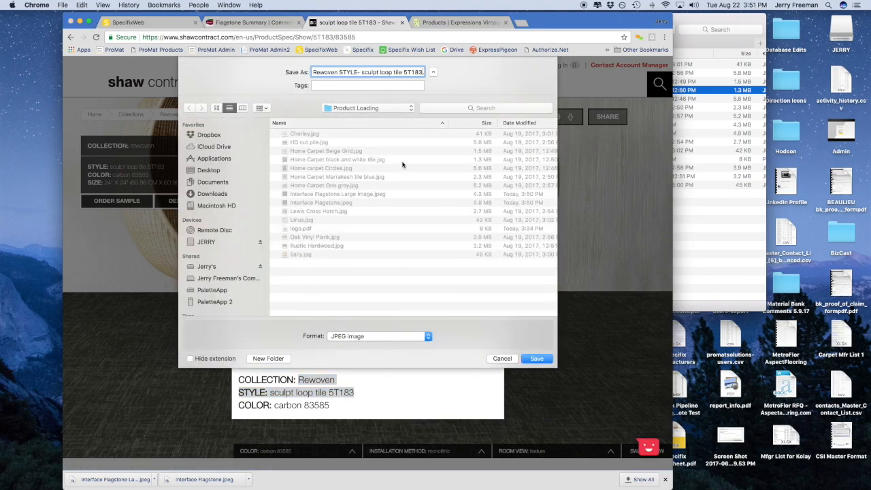
double_click(345, 73)
key("BackSpace")
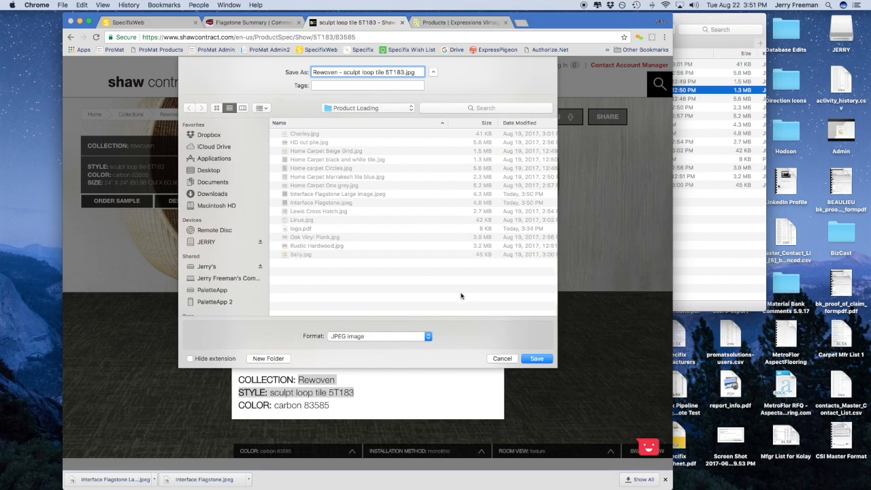
left_click(527, 360)
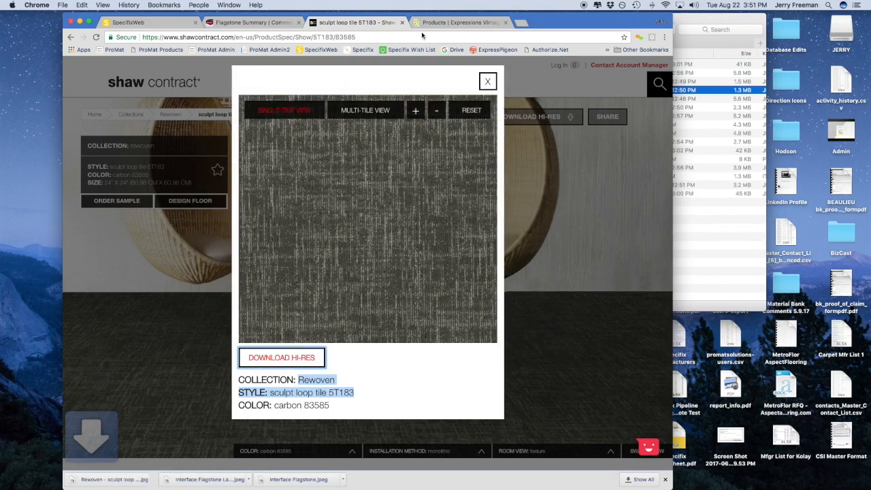
Save the US Floors Expressions Vintage main photo as 'Handscraped Black Mark.jpg' in Product Loading
left_click(441, 22)
left_click_drag(146, 458, 217, 462)
key("super+c")
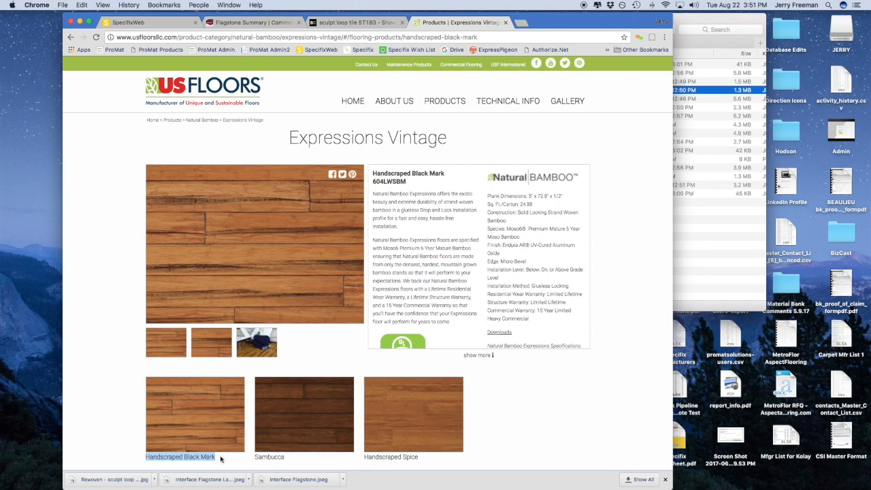
right_click(230, 249)
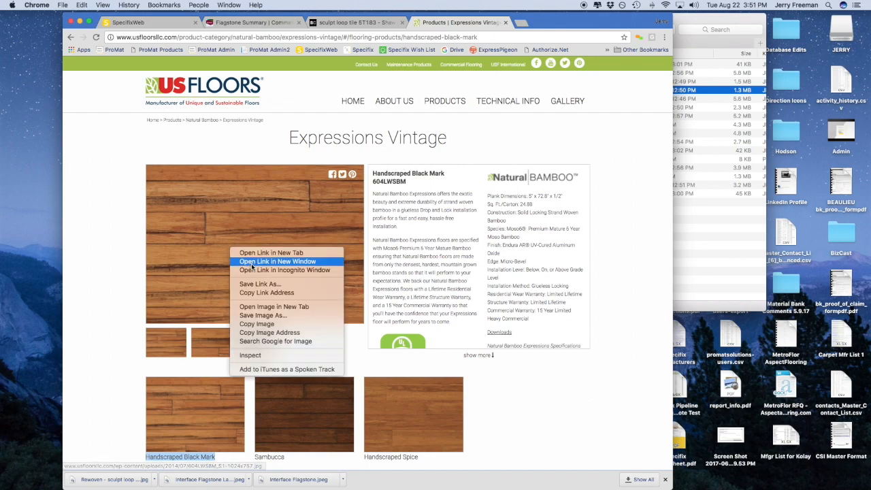
left_click(264, 316)
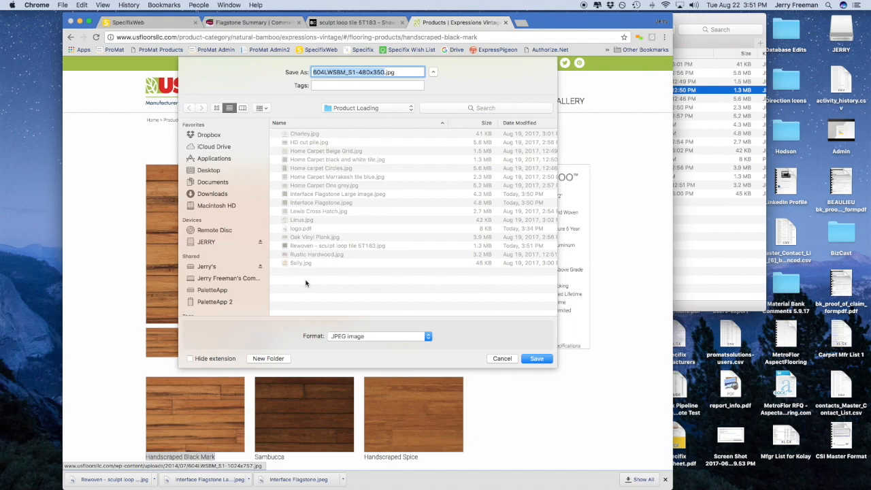
key("super+v")
left_click(536, 359)
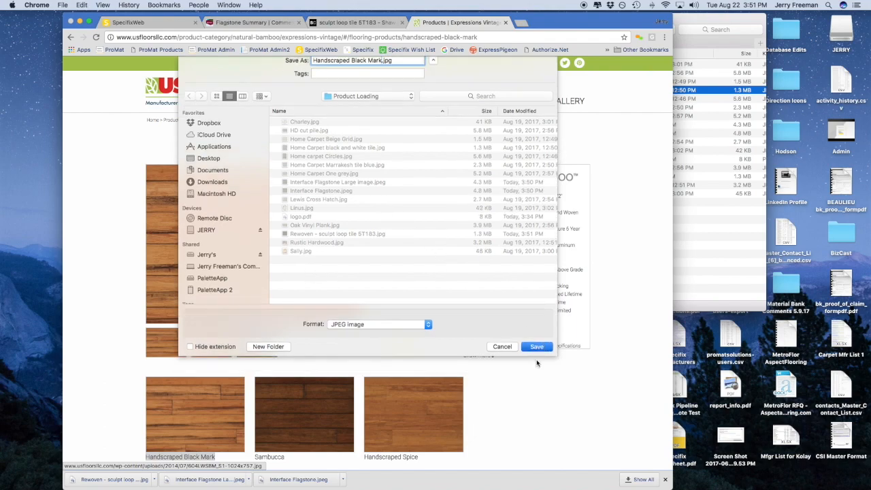